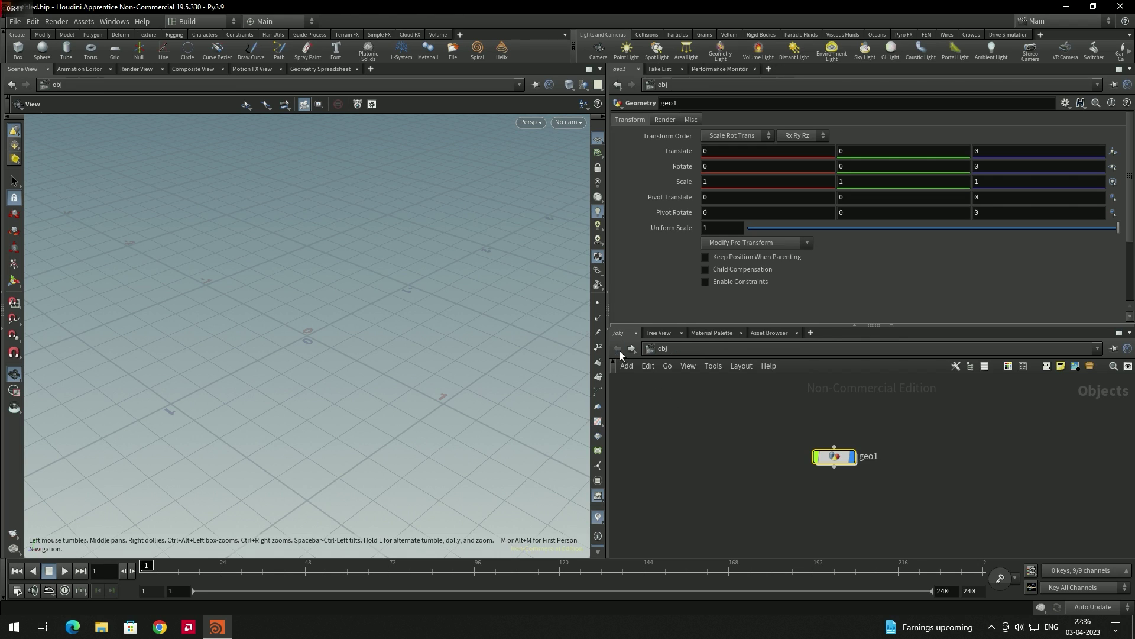
{"action": "left_click", "coordinate": [824, 431]}
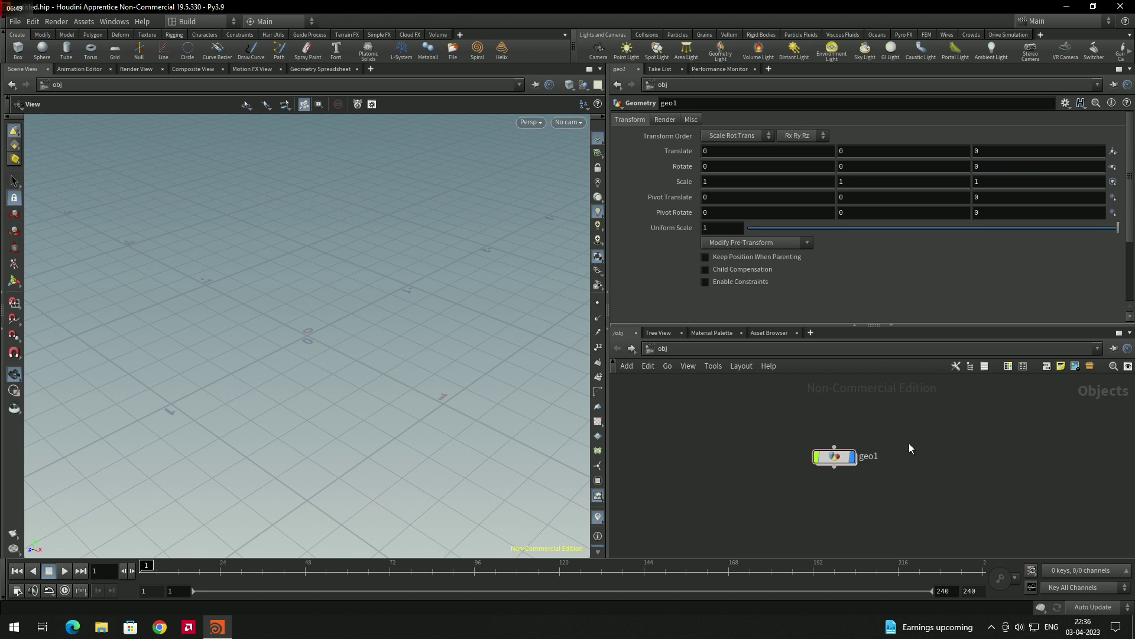
{"action": "key", "text": "Tab"}
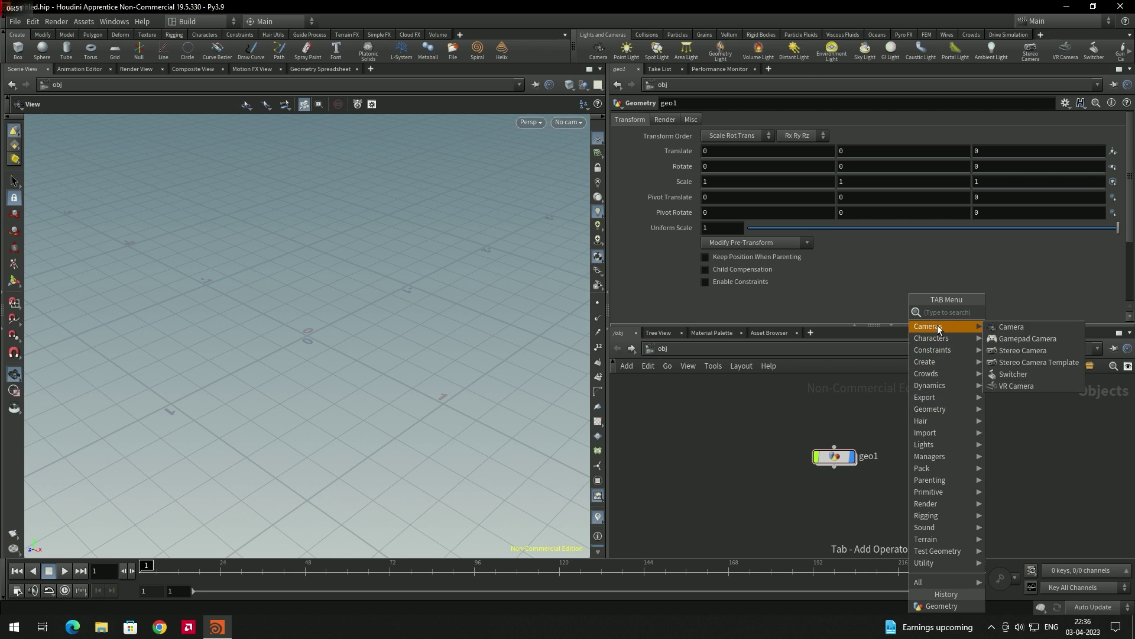
{"action": "left_click", "coordinate": [862, 410]}
{"action": "double_click", "coordinate": [835, 456]}
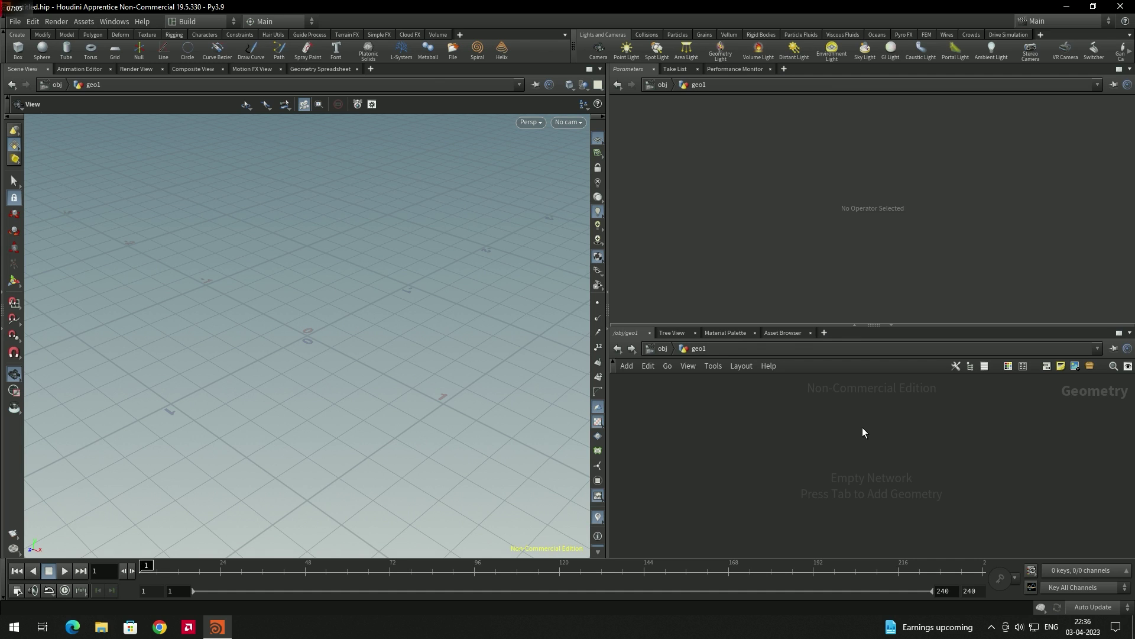
{"action": "key", "text": "Tab"}
{"action": "mouse_move", "coordinate": [900, 207]}
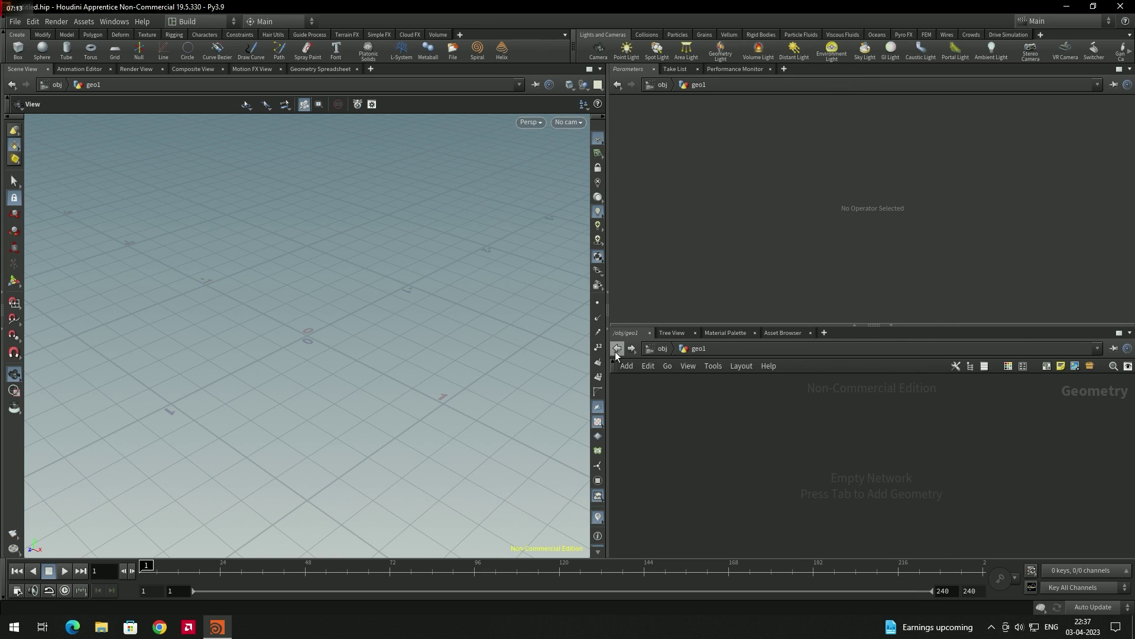
{"action": "left_click", "coordinate": [617, 348]}
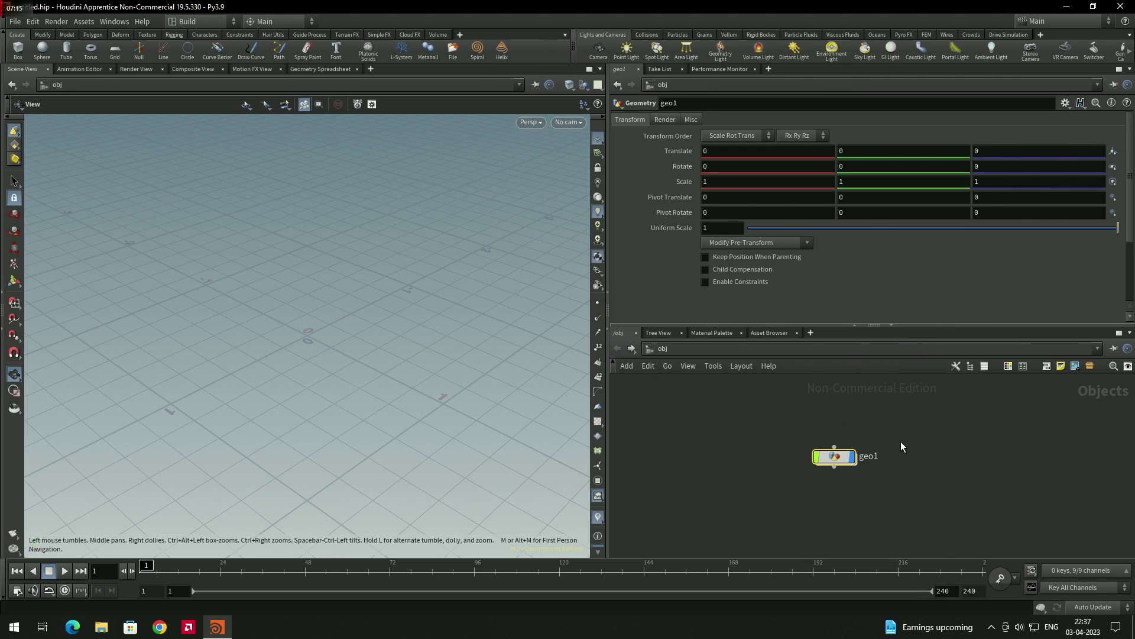
{"action": "key", "text": "Tab"}
Add a File node inside the geo1 geometry network.
{"action": "double_click", "coordinate": [843, 459]}
{"action": "key", "text": "Tab"}
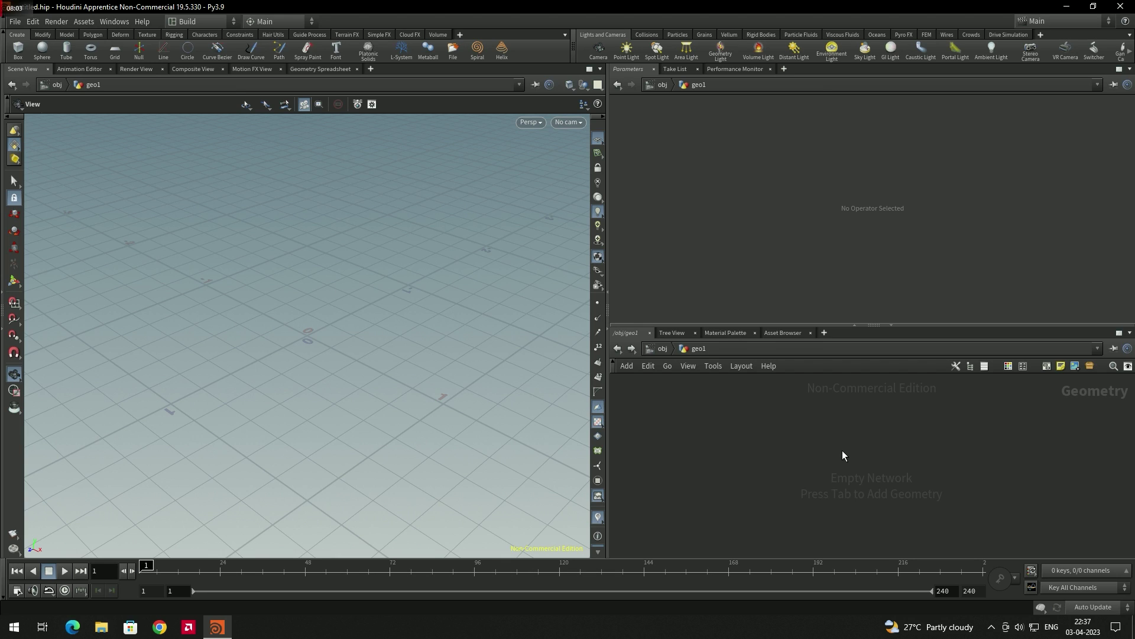
{"action": "key", "text": "Tab"}
{"action": "key", "text": "Escape"}
{"action": "key", "text": "Tab"}
{"action": "type", "text": "fil"}
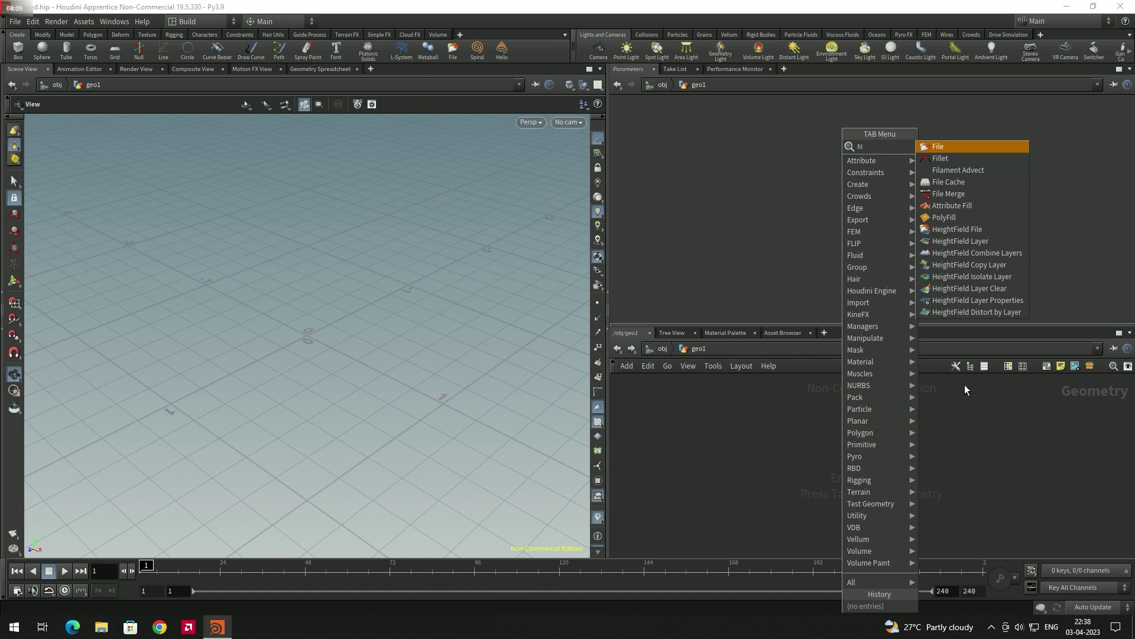
{"action": "left_click", "coordinate": [951, 147]}
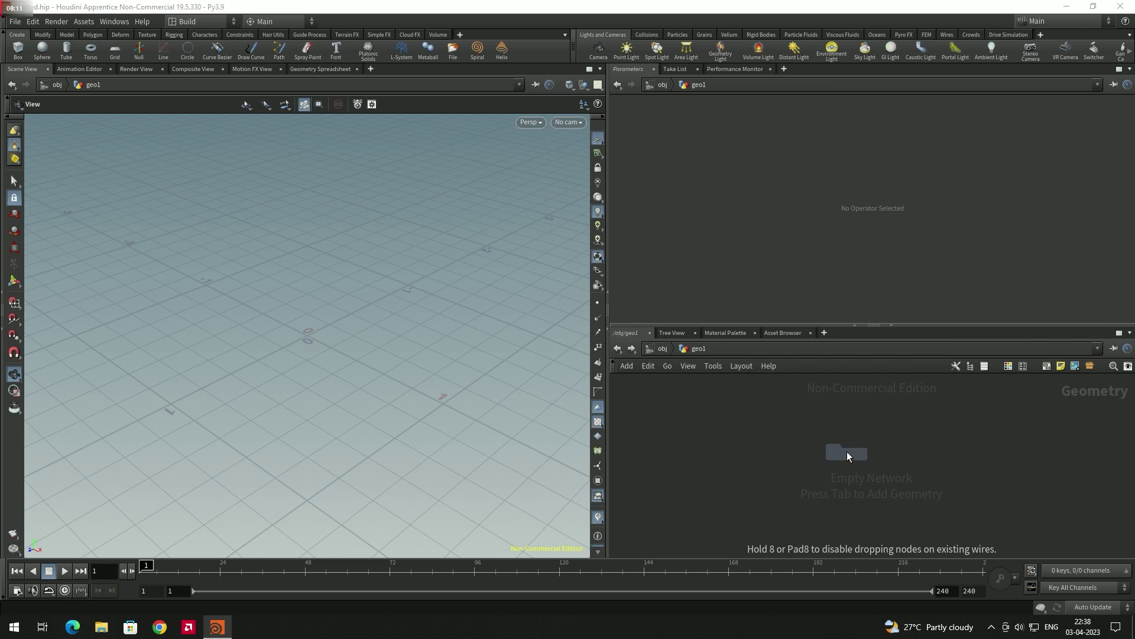
{"action": "left_click", "coordinate": [847, 452]}
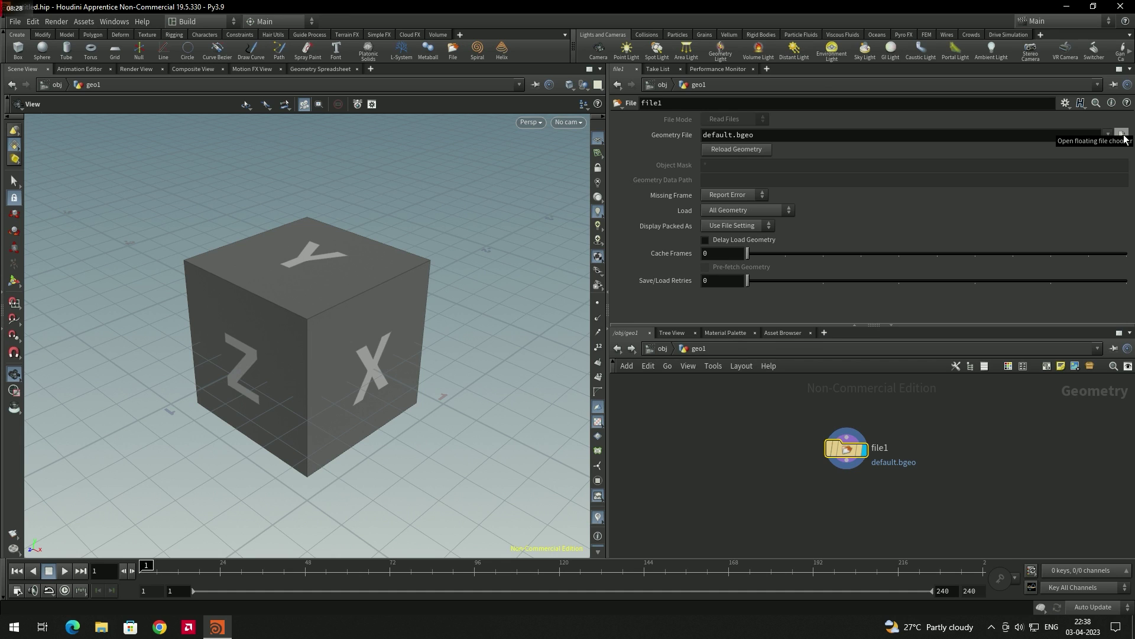
Load the model E:/Works/EnzoModel/EnzoOBJ.obj as the File node's geometry file.
{"action": "left_click", "coordinate": [1122, 136]}
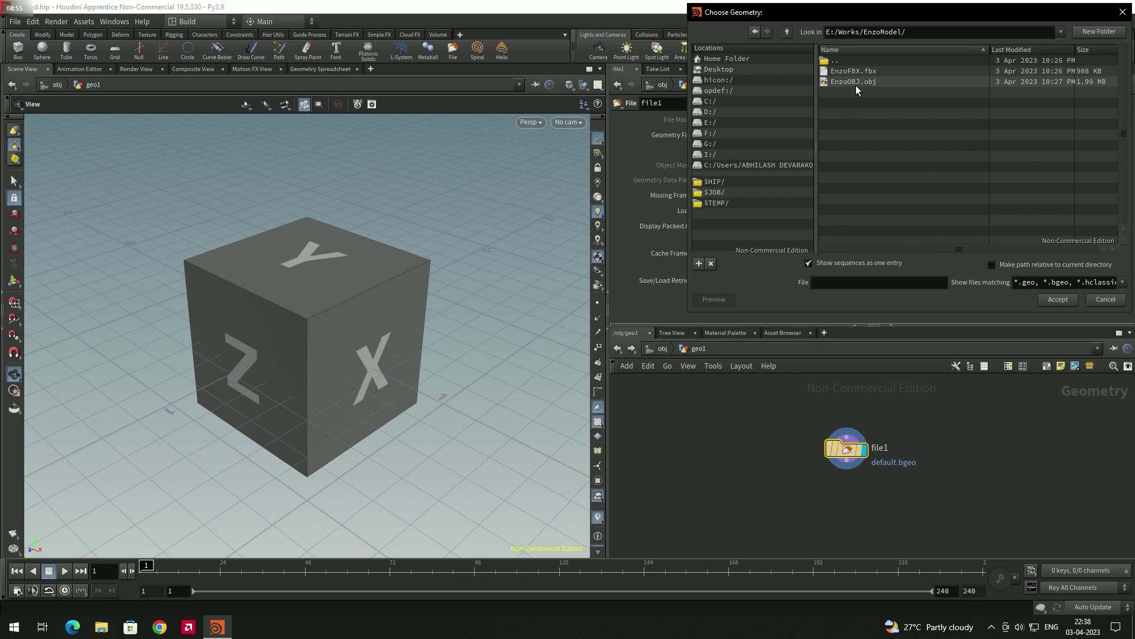
{"action": "left_click", "coordinate": [861, 84]}
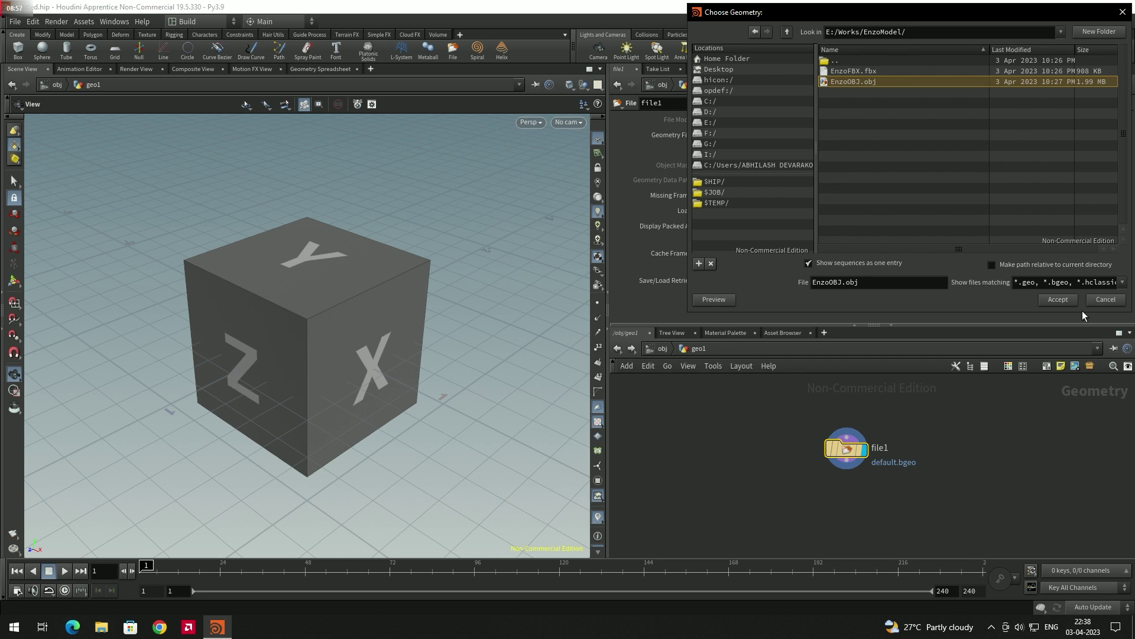
{"action": "left_click", "coordinate": [1057, 300]}
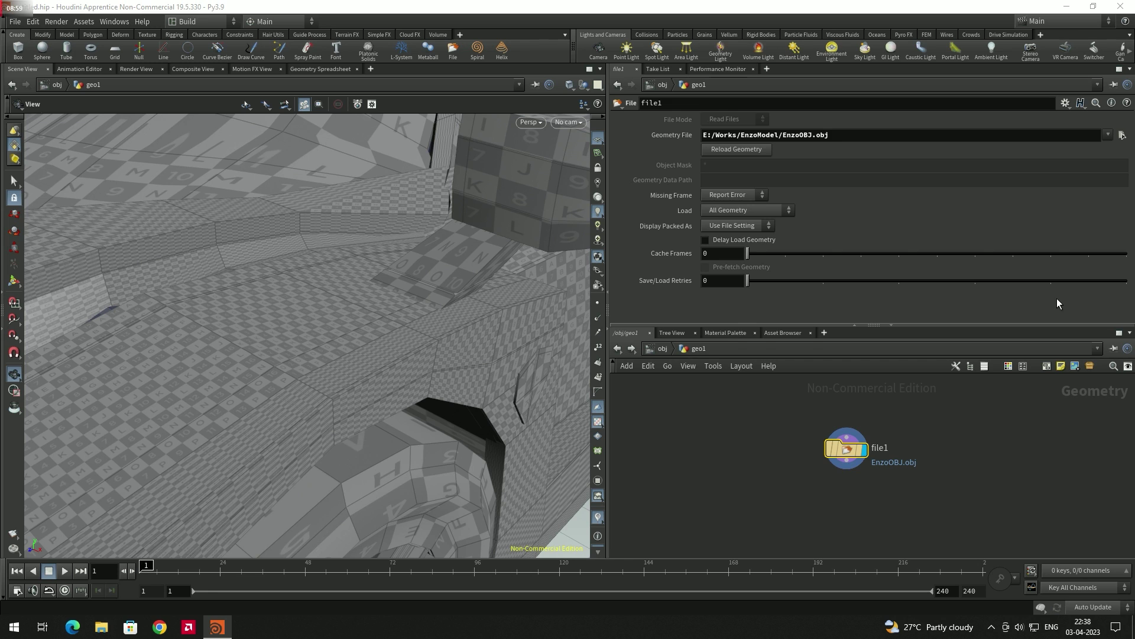
{"action": "scroll", "coordinate": [425, 320], "scroll_direction": "down", "scroll_amount": 10}
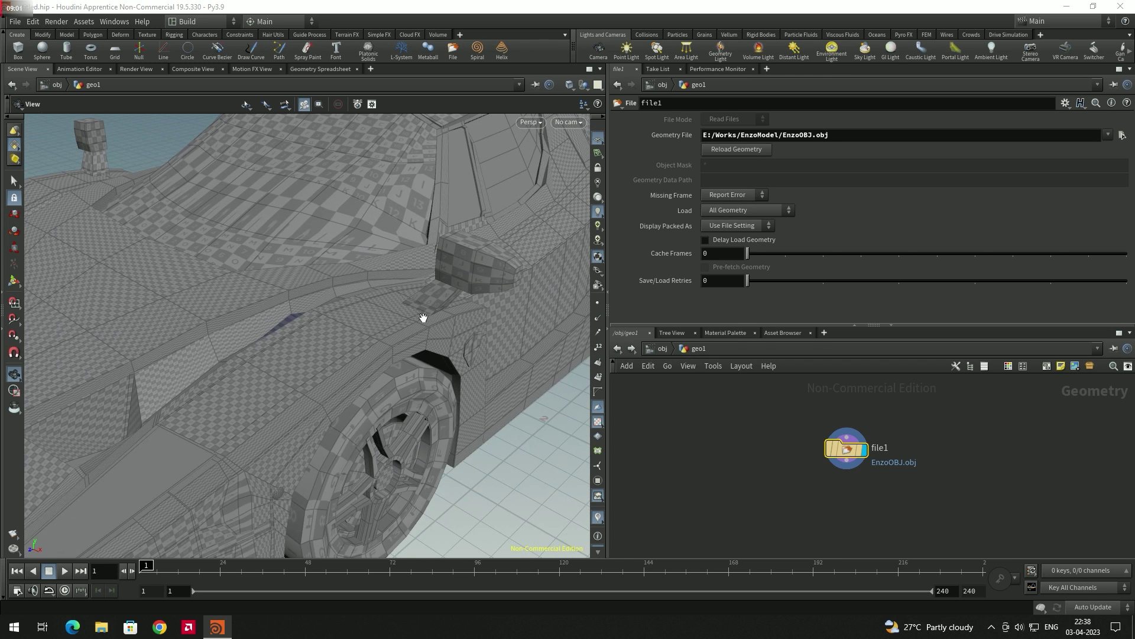
{"action": "scroll", "coordinate": [436, 305], "scroll_direction": "down", "scroll_amount": 3}
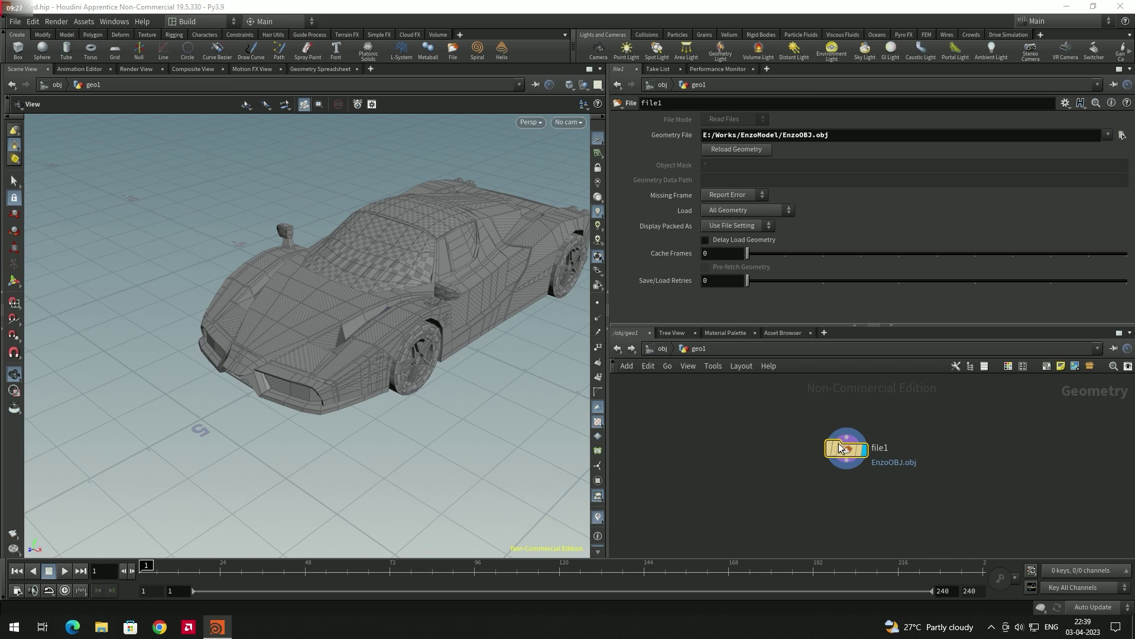
{"action": "middle_click_drag", "start_coordinate": [810, 431], "coordinate": [795, 448]}
{"action": "scroll", "coordinate": [795, 448], "scroll_direction": "down", "scroll_amount": 3}
{"action": "scroll", "coordinate": [792, 448], "scroll_direction": "up", "scroll_amount": 5}
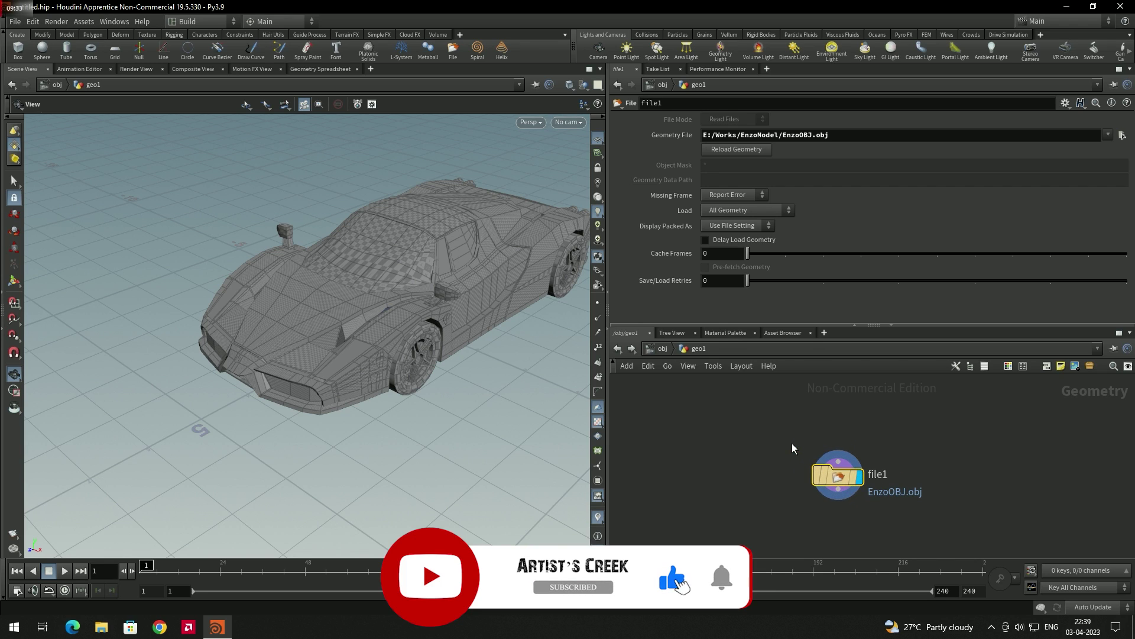
{"action": "scroll", "coordinate": [793, 448], "scroll_direction": "down", "scroll_amount": 3}
{"action": "scroll", "coordinate": [793, 447], "scroll_direction": "up", "scroll_amount": 3}
{"action": "scroll", "coordinate": [793, 448], "scroll_direction": "down", "scroll_amount": 2}
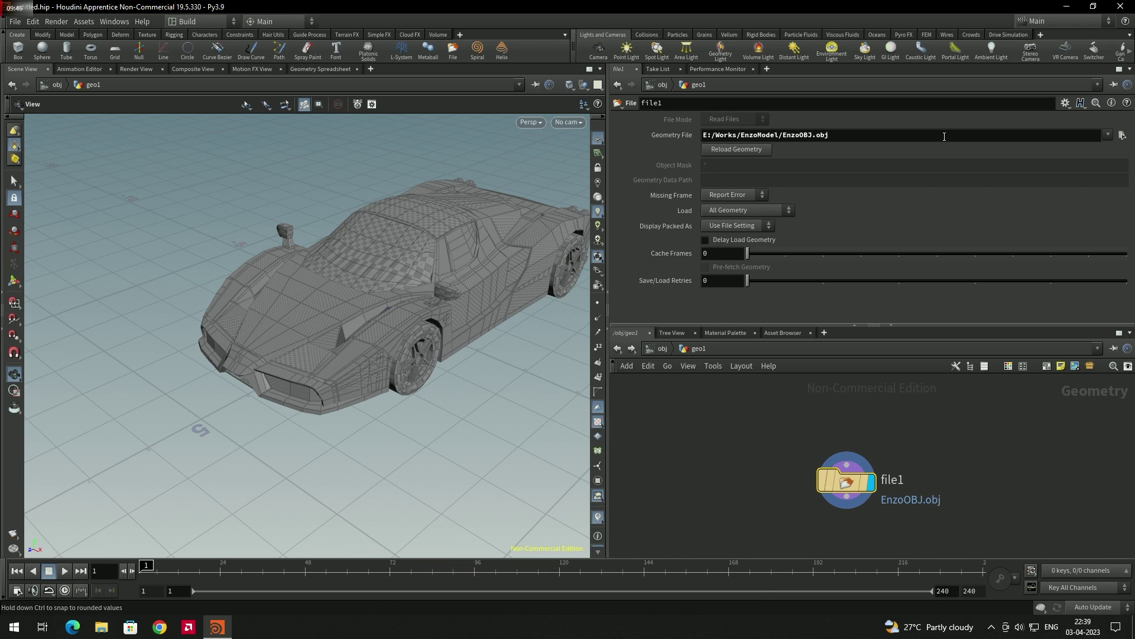
{"action": "scroll", "coordinate": [497, 312], "scroll_direction": "up", "scroll_amount": 1}
Turn off the UV texture display on the imported car in the viewport.
{"action": "middle_click_drag", "start_coordinate": [496, 312], "coordinate": [431, 326]}
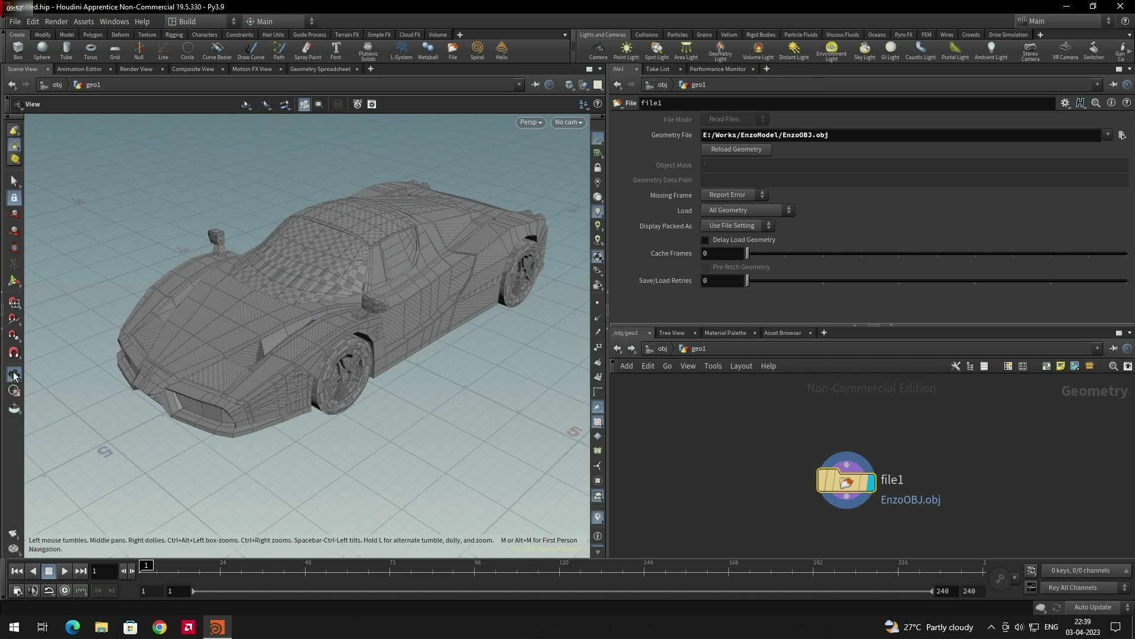
{"action": "left_click_drag", "start_coordinate": [497, 406], "coordinate": [509, 382]}
{"action": "left_click_drag", "start_coordinate": [402, 389], "coordinate": [367, 407]}
{"action": "middle_click_drag", "start_coordinate": [482, 378], "coordinate": [402, 433]}
{"action": "left_click_drag", "start_coordinate": [401, 433], "coordinate": [359, 397]}
{"action": "middle_click_drag", "start_coordinate": [409, 388], "coordinate": [461, 376]}
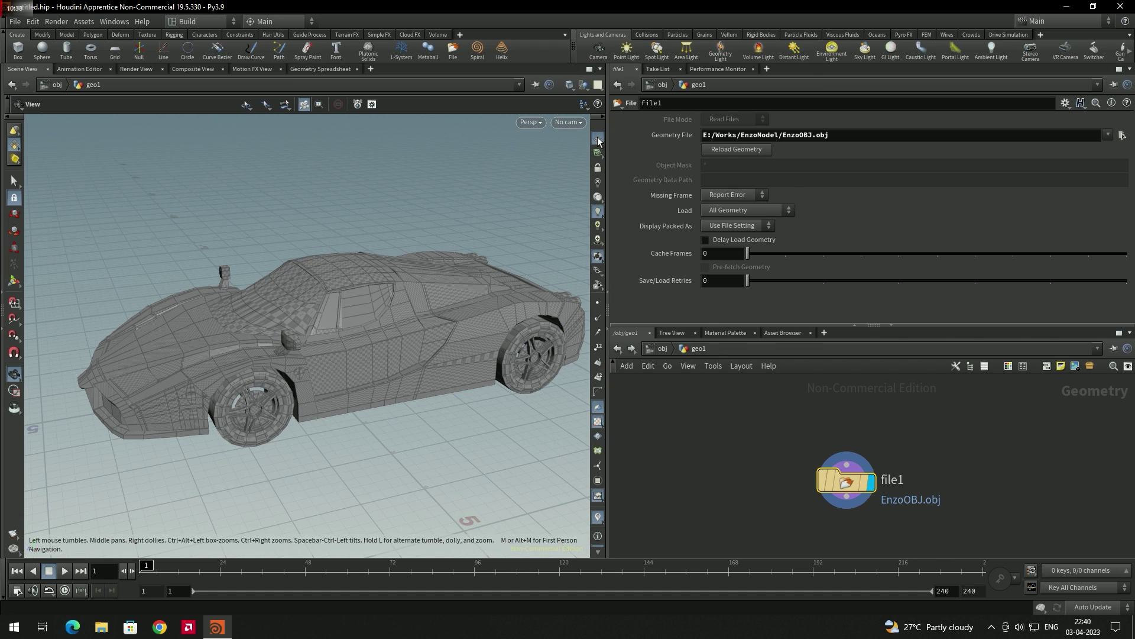
{"action": "left_click", "coordinate": [598, 428]}
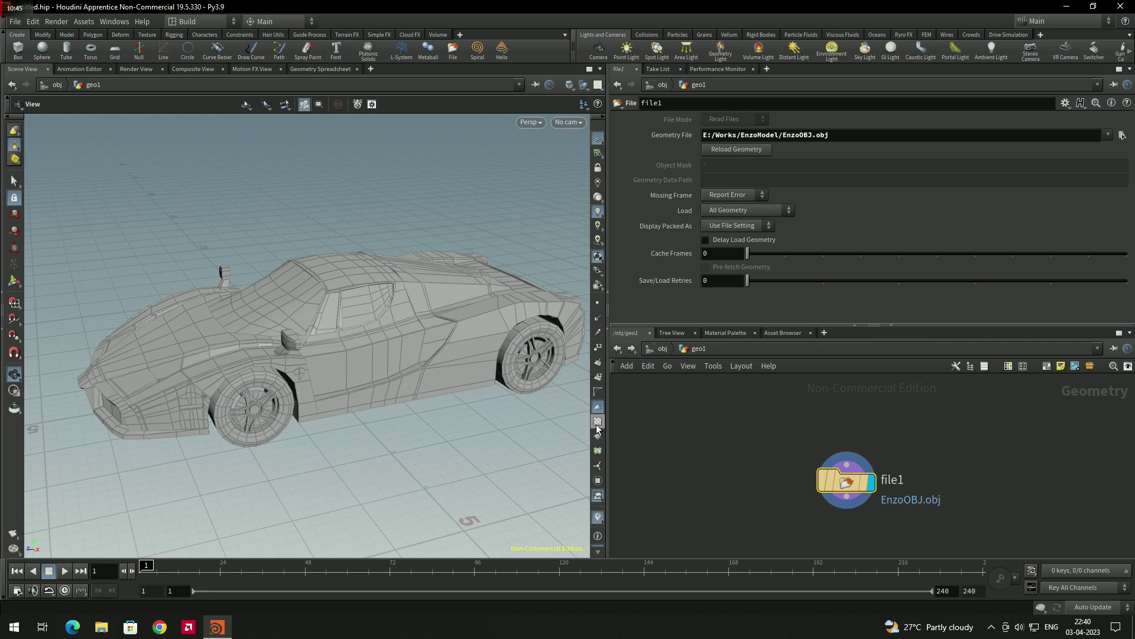
Set the viewport shading to Smooth Shaded and view the car from its other side.
{"action": "right_click_drag", "start_coordinate": [358, 386], "coordinate": [422, 388]}
{"action": "middle_click_drag", "start_coordinate": [422, 388], "coordinate": [290, 380]}
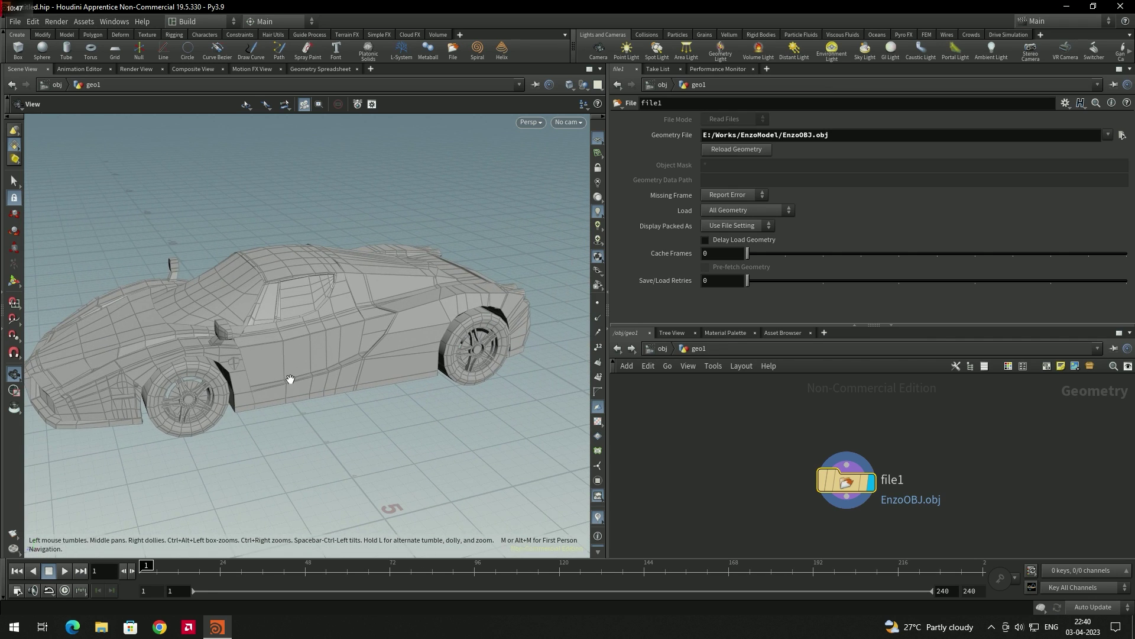
{"action": "left_click_drag", "start_coordinate": [323, 422], "coordinate": [381, 309]}
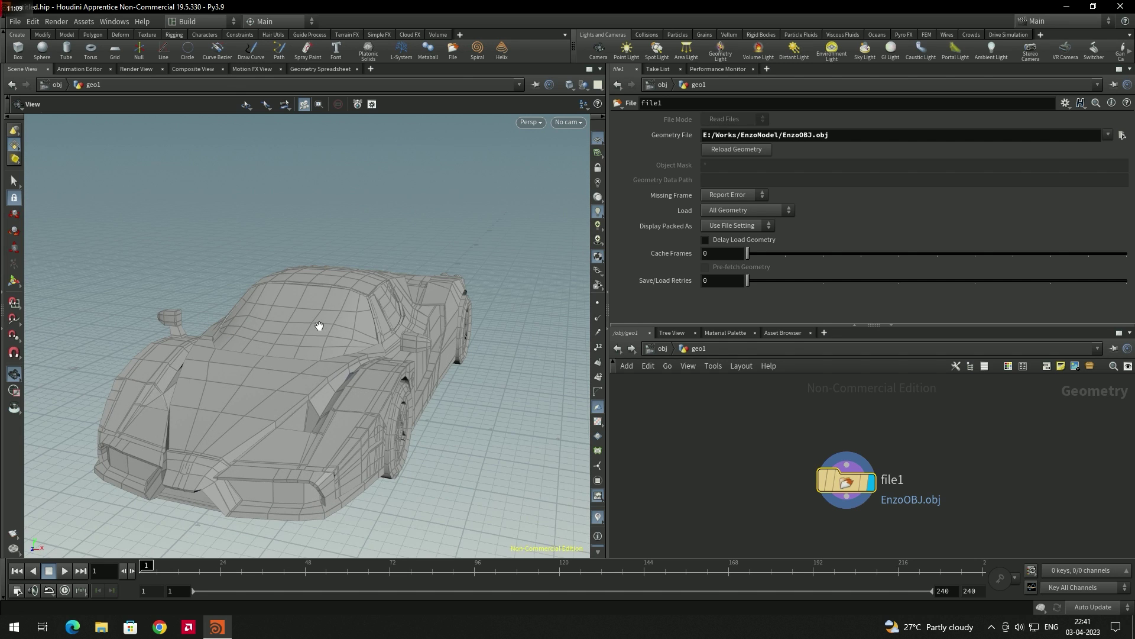
{"action": "left_click", "coordinate": [568, 86]}
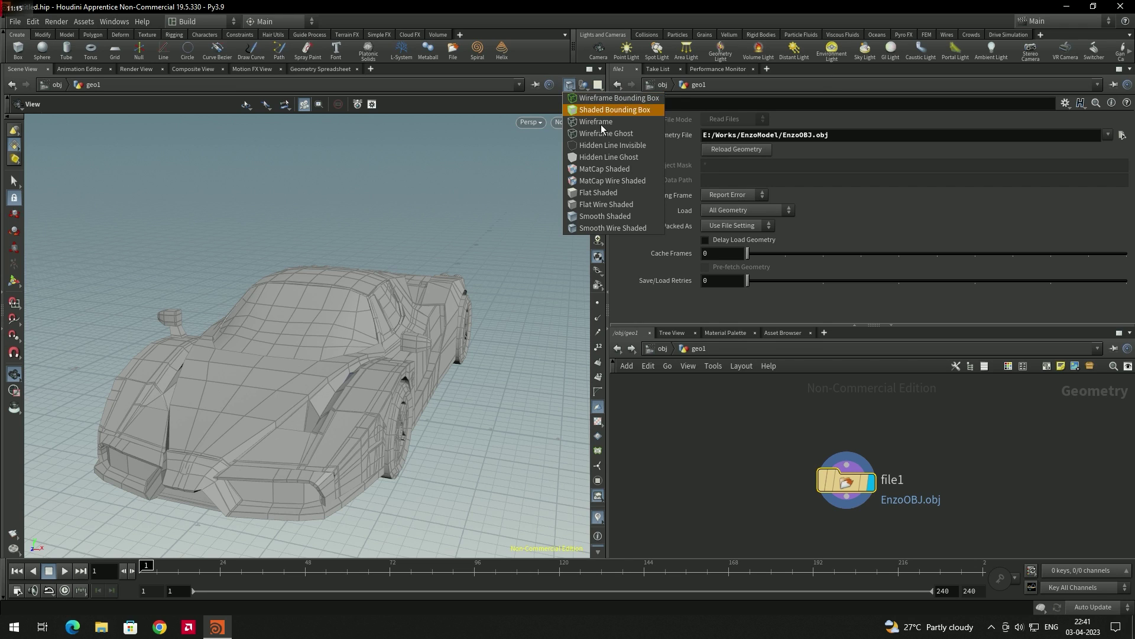
{"action": "left_click", "coordinate": [603, 215]}
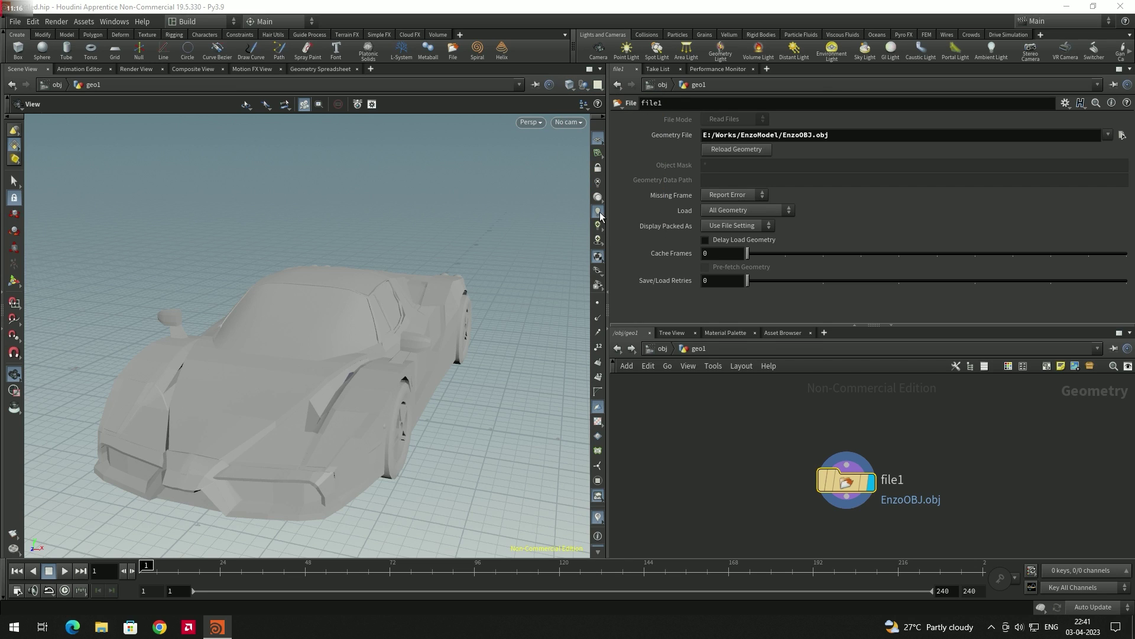
{"action": "mouse_move", "coordinate": [507, 248]}
{"action": "left_mouse_down"}
{"action": "mouse_move", "coordinate": [470, 304]}
{"action": "mouse_move", "coordinate": [476, 254]}
{"action": "mouse_move", "coordinate": [473, 294]}
{"action": "mouse_move", "coordinate": [505, 269]}
{"action": "mouse_move", "coordinate": [327, 304]}
{"action": "mouse_move", "coordinate": [444, 292]}
{"action": "left_mouse_up"}
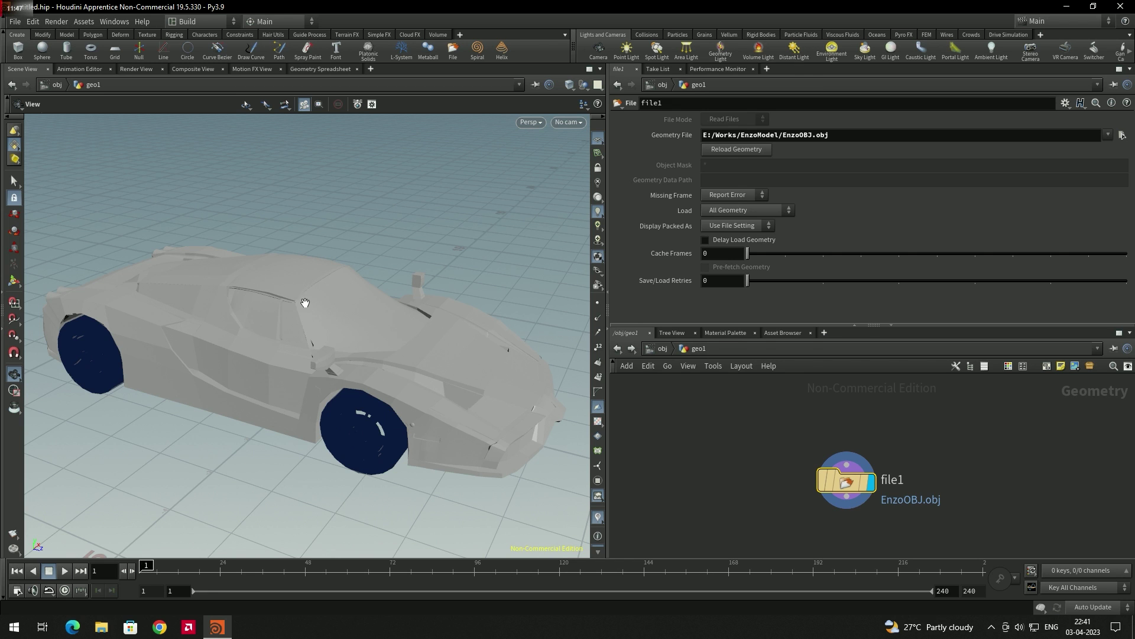
{"action": "left_click_drag", "start_coordinate": [284, 376], "coordinate": [224, 311]}
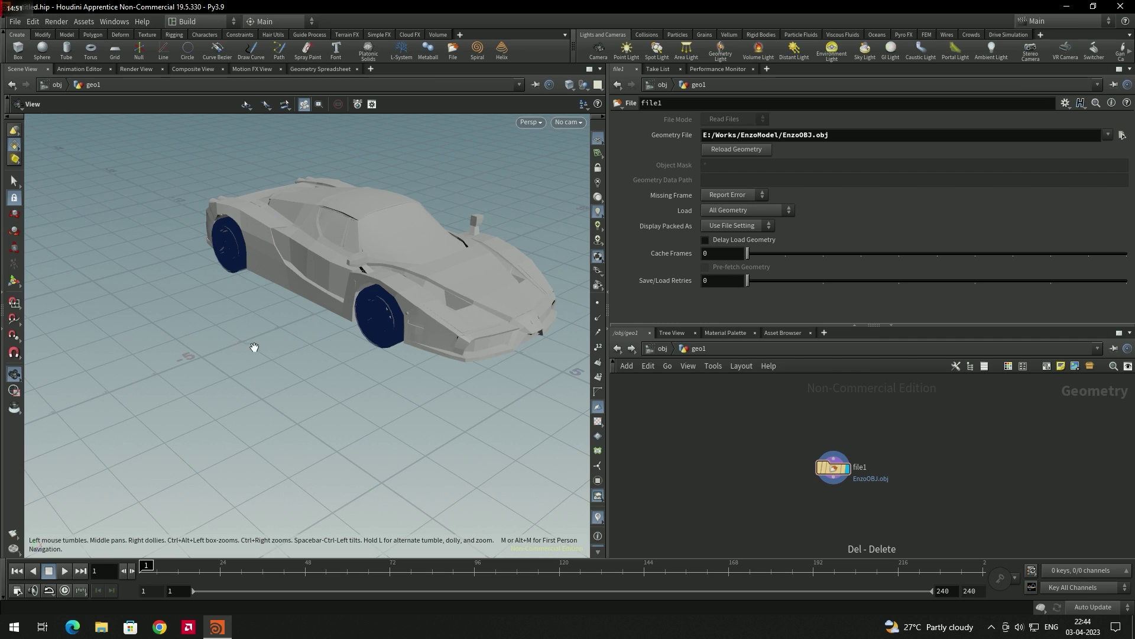
{"action": "left_click_drag", "start_coordinate": [255, 348], "coordinate": [360, 273]}
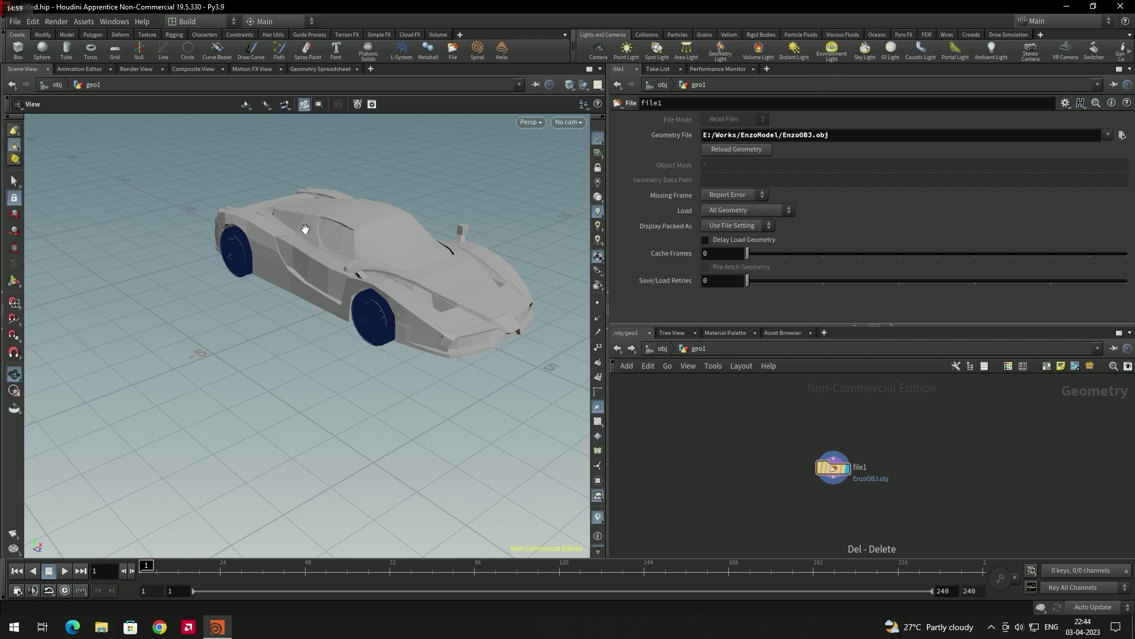
Place a Match Size node below the file1 node and wire file1's output into its first input.
{"action": "mouse_move", "coordinate": [833, 470]}
{"action": "left_click_drag", "start_coordinate": [832, 468], "coordinate": [828, 428]}
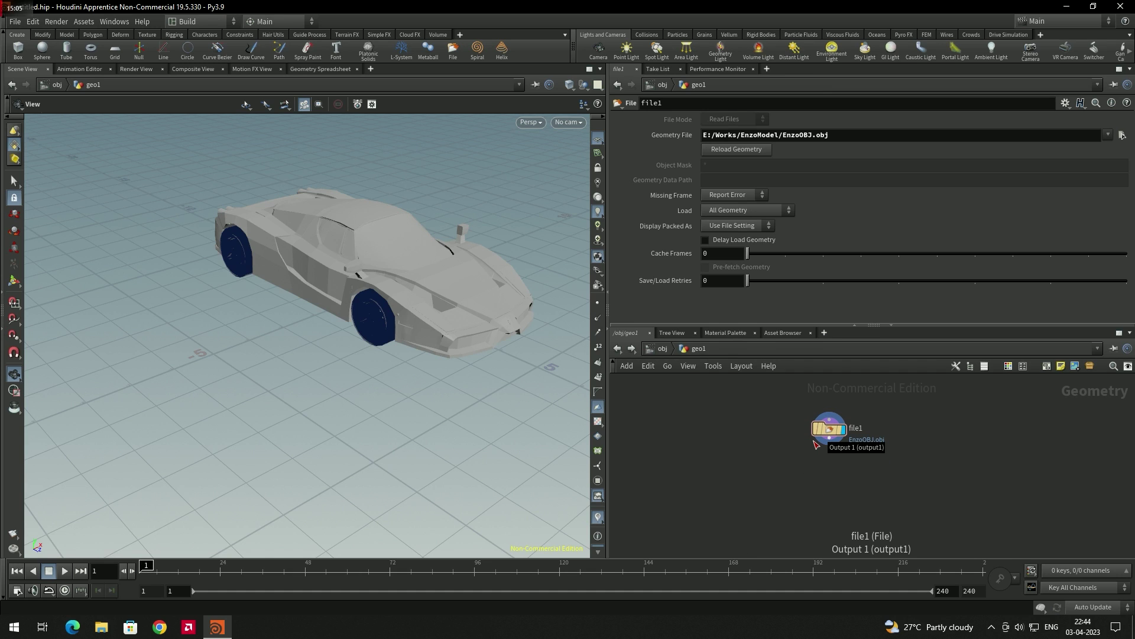
{"action": "key", "text": "Tab"}
{"action": "mouse_move", "coordinate": [808, 478]}
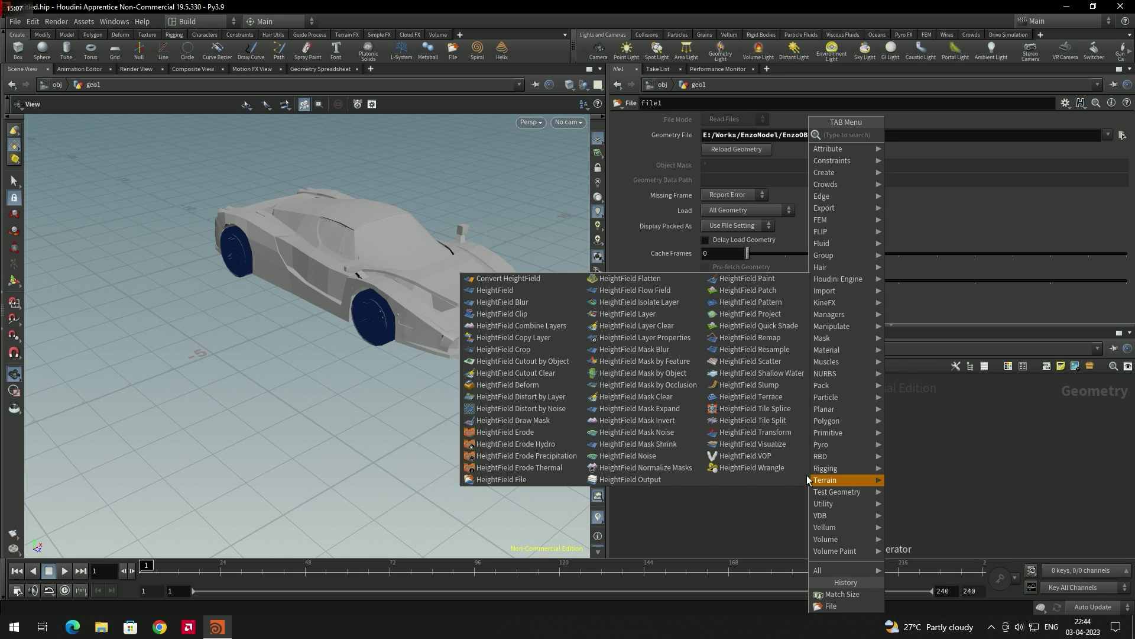
{"action": "type", "text": "mat"}
{"action": "key", "text": "Down"}
{"action": "key", "text": "Down"}
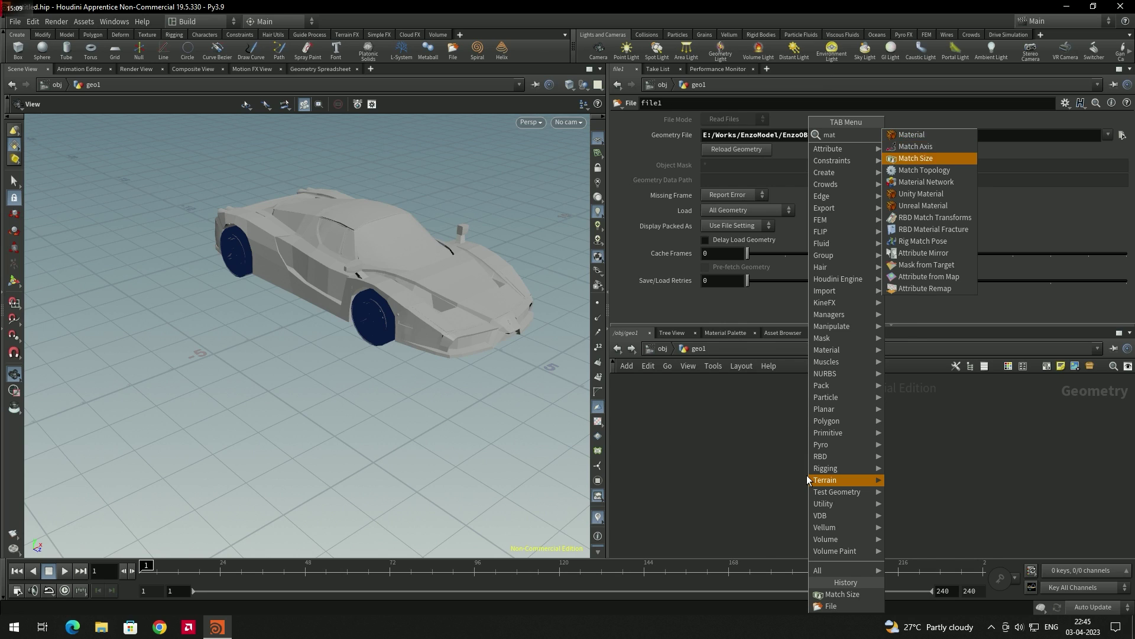
{"action": "key", "text": "Return"}
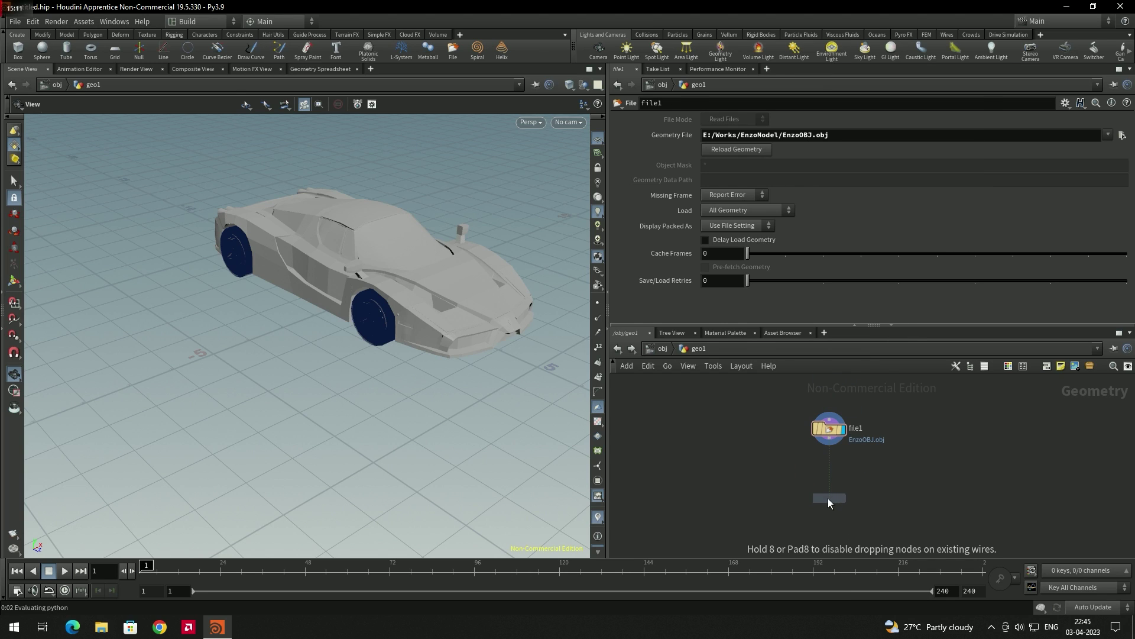
{"action": "left_click", "coordinate": [828, 498]}
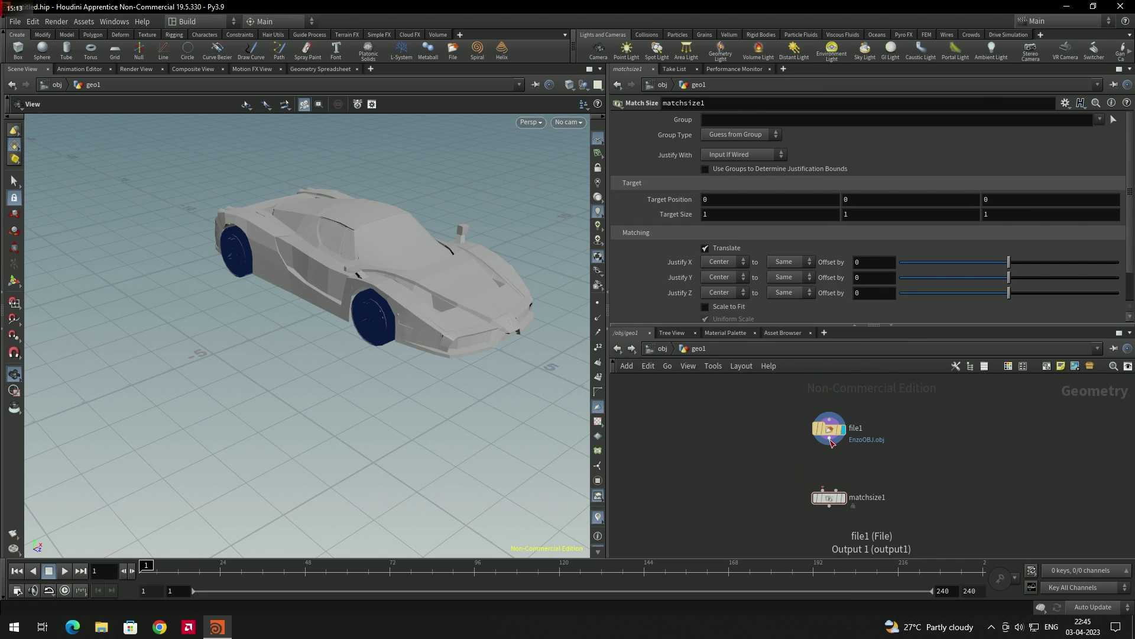
{"action": "left_click_drag", "start_coordinate": [829, 440], "coordinate": [830, 487]}
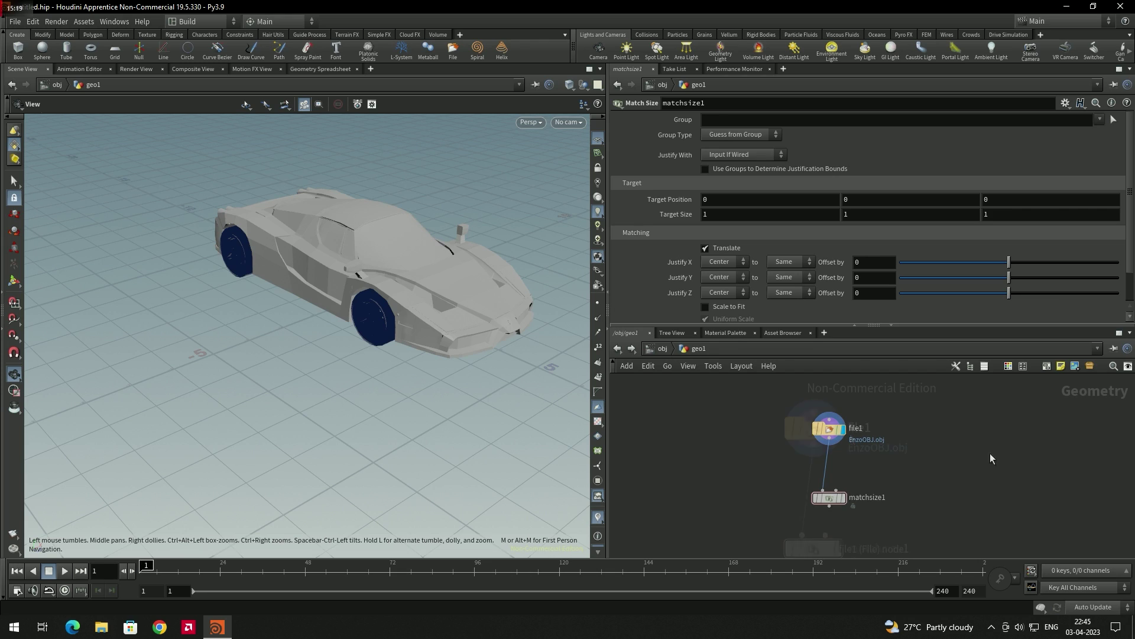
Set the display flag on the matchsize1 node so the viewport shows its output.
{"action": "scroll", "coordinate": [836, 438], "scroll_direction": "up", "scroll_amount": 2}
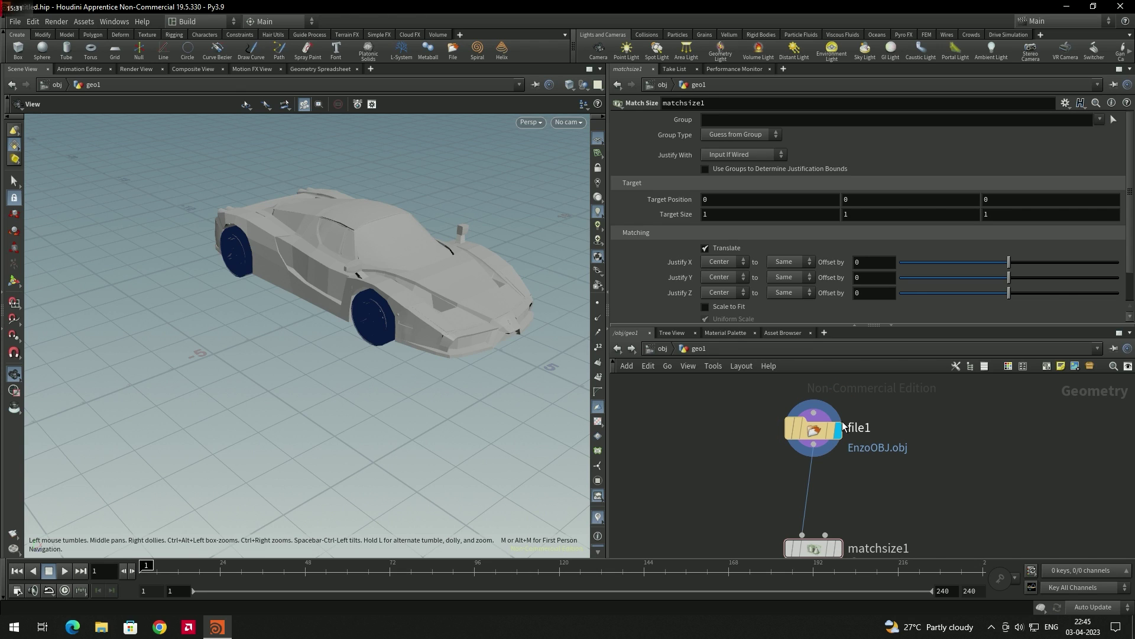
{"action": "middle_click_drag", "start_coordinate": [926, 505], "coordinate": [902, 458]}
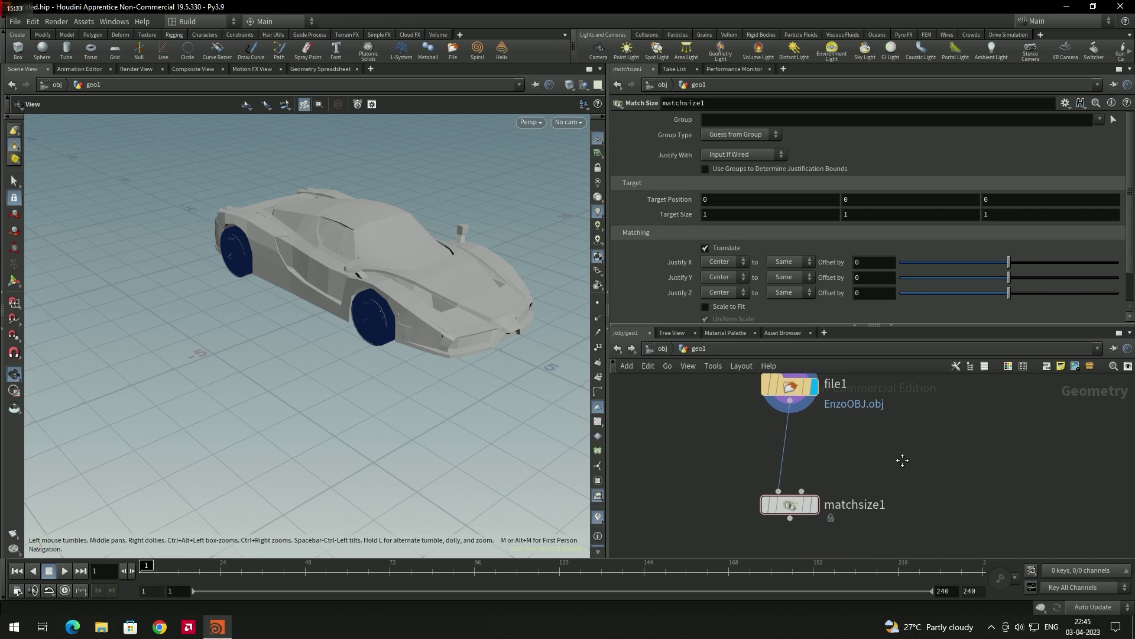
{"action": "left_click", "coordinate": [815, 505]}
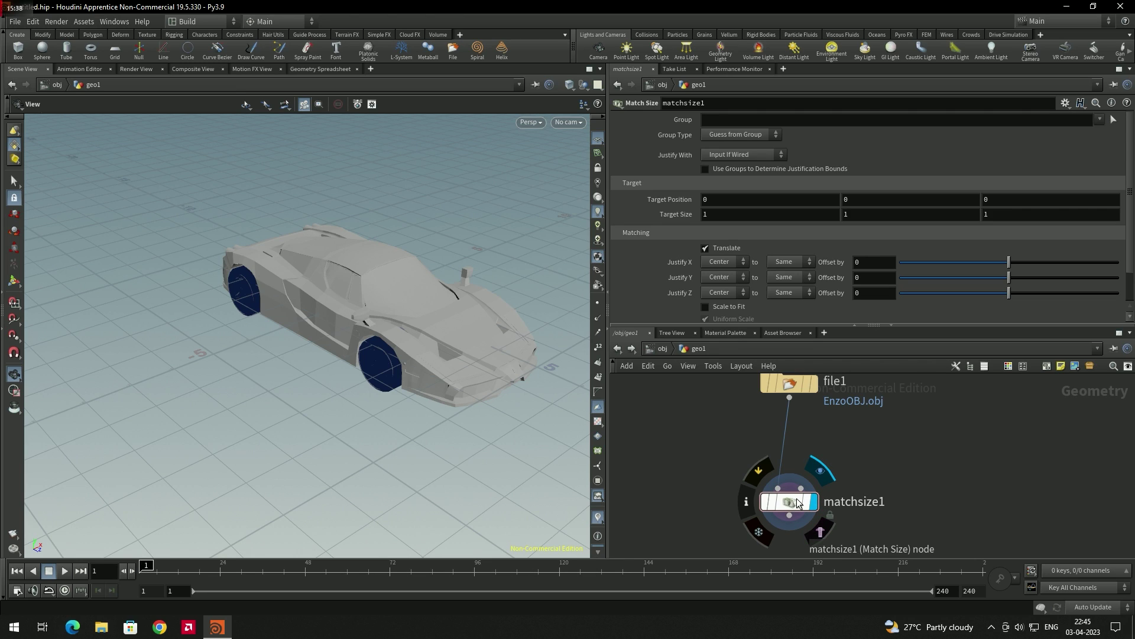
{"action": "middle_click_drag", "start_coordinate": [846, 440], "coordinate": [853, 456]}
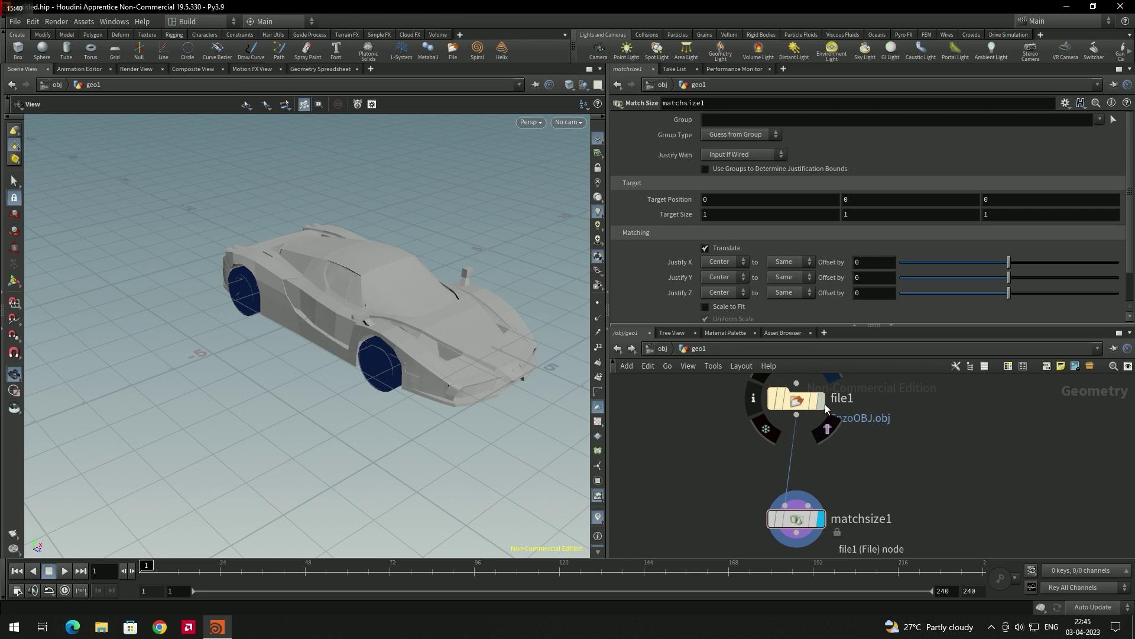
Compare the car's placement before and after matching by displaying file1's output and switching the display back to matchsize1.
{"action": "left_click", "coordinate": [825, 404]}
{"action": "middle_click_drag", "start_coordinate": [892, 392], "coordinate": [884, 418]}
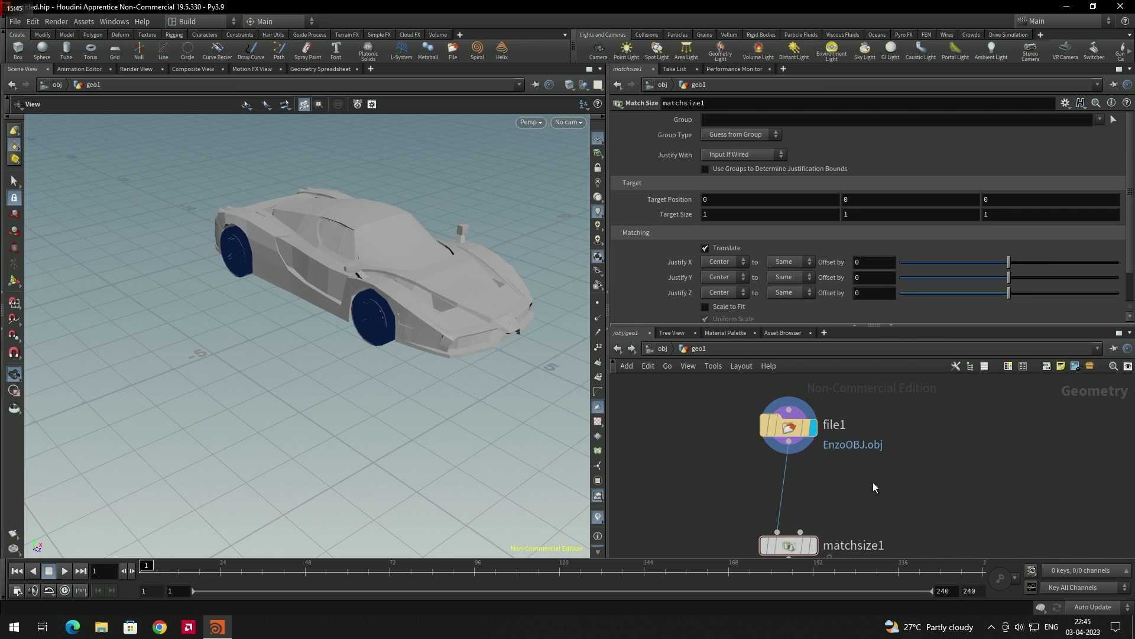
{"action": "middle_click_drag", "start_coordinate": [873, 482], "coordinate": [854, 460]}
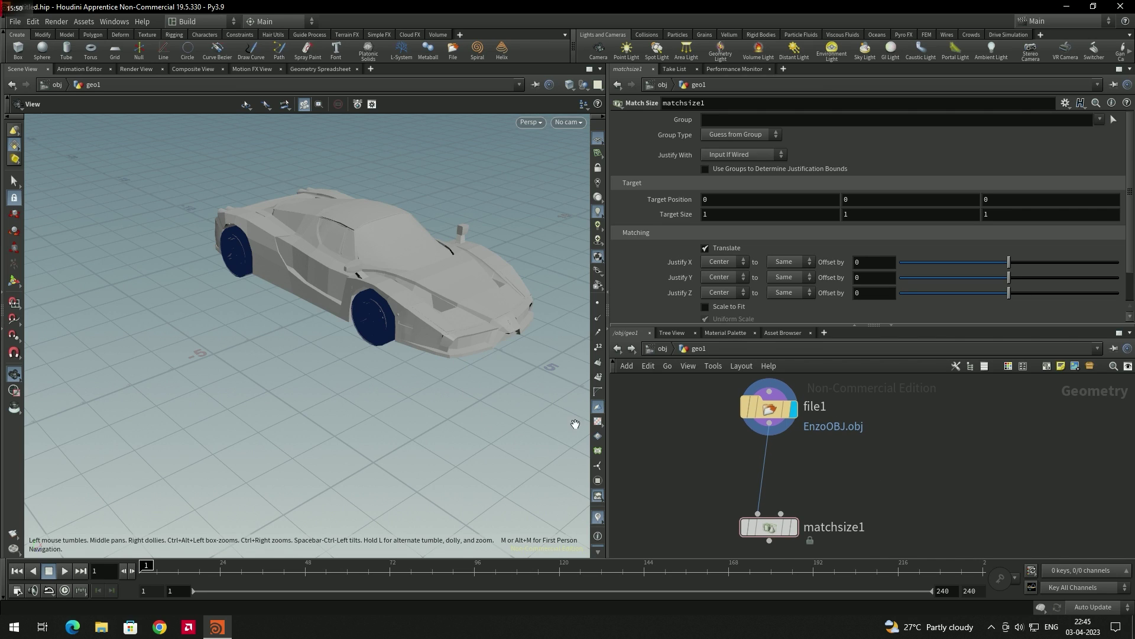
{"action": "mouse_move", "coordinate": [795, 527]}
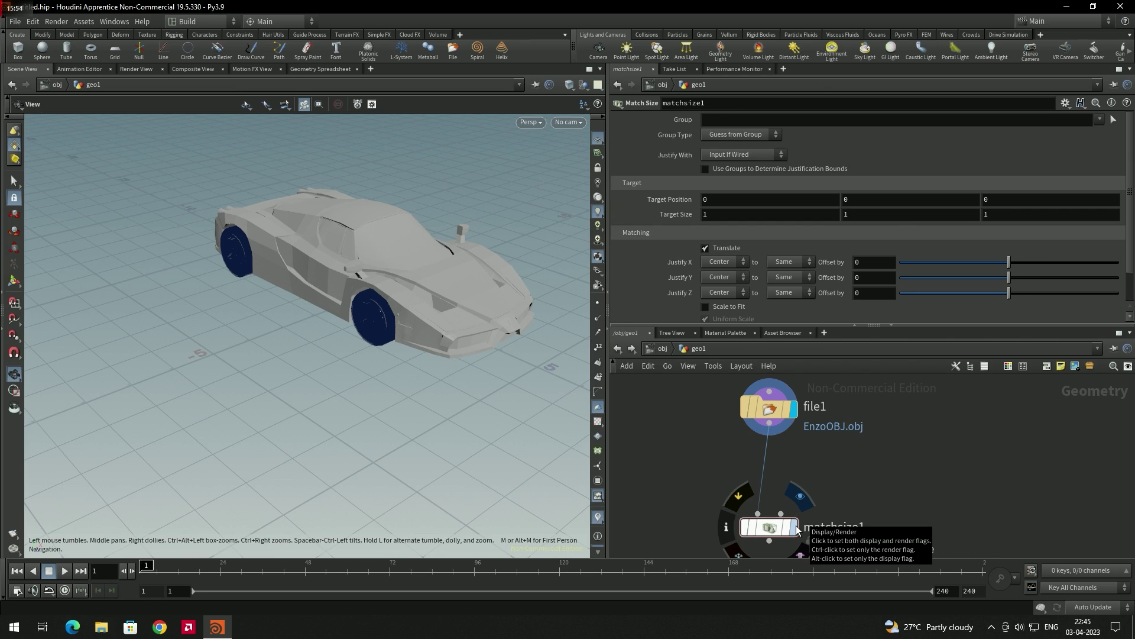
{"action": "left_click", "coordinate": [796, 525]}
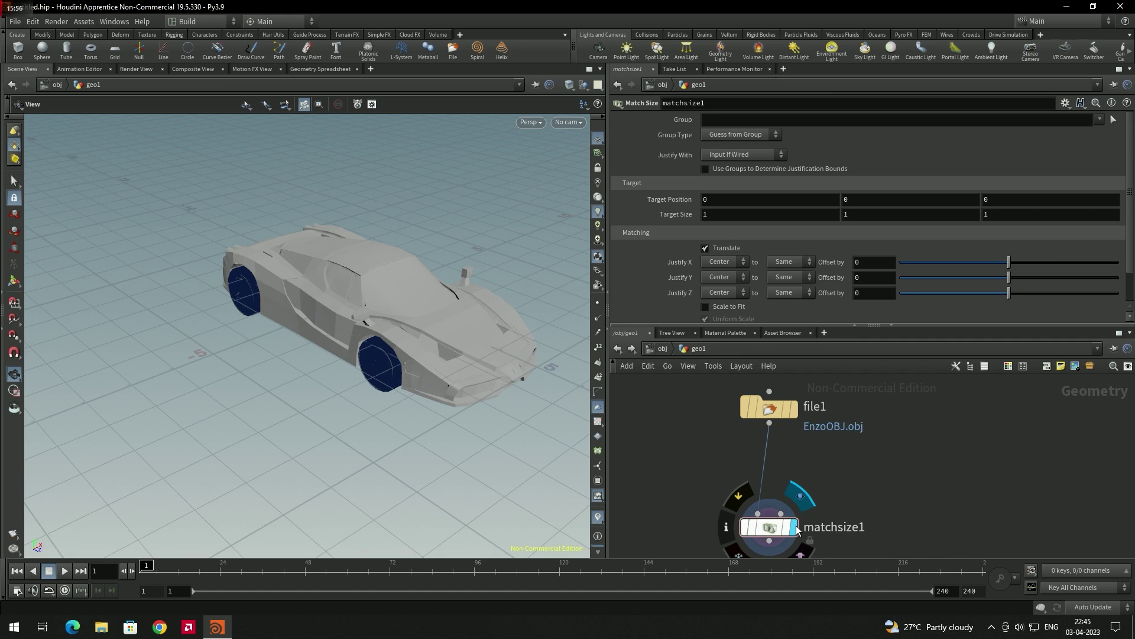
{"action": "middle_click_drag", "start_coordinate": [319, 410], "coordinate": [315, 410]}
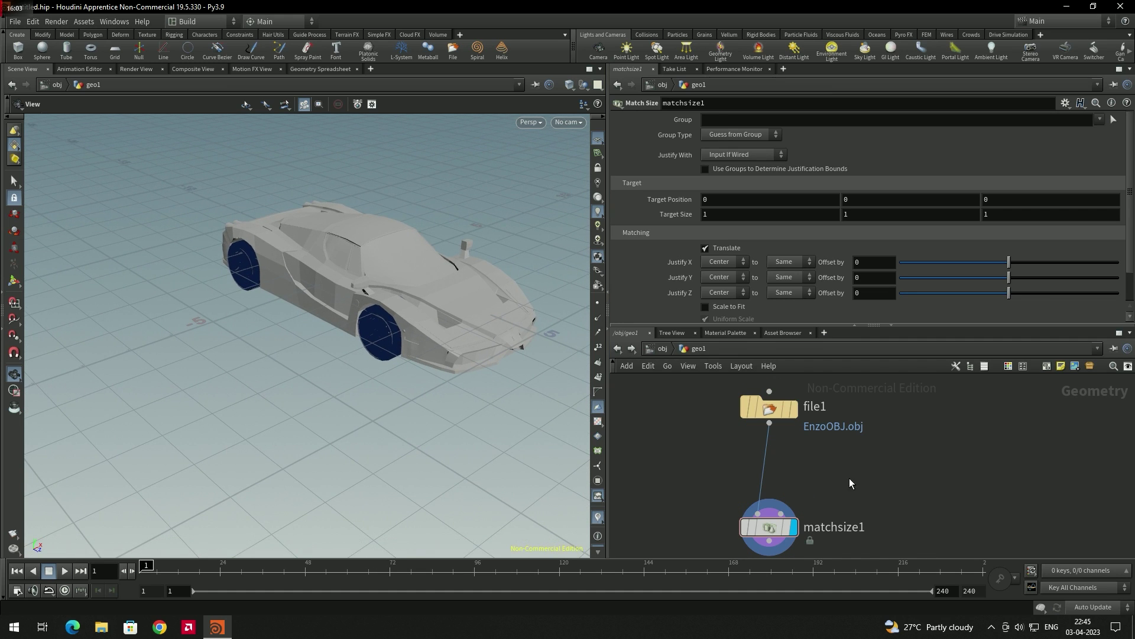
Enable Scale to Fit on the matchsize1 node and set its Target Size to 1.7 on all three axes.
{"action": "left_click", "coordinate": [769, 527]}
{"action": "scroll", "coordinate": [894, 155], "scroll_direction": "down", "scroll_amount": 1}
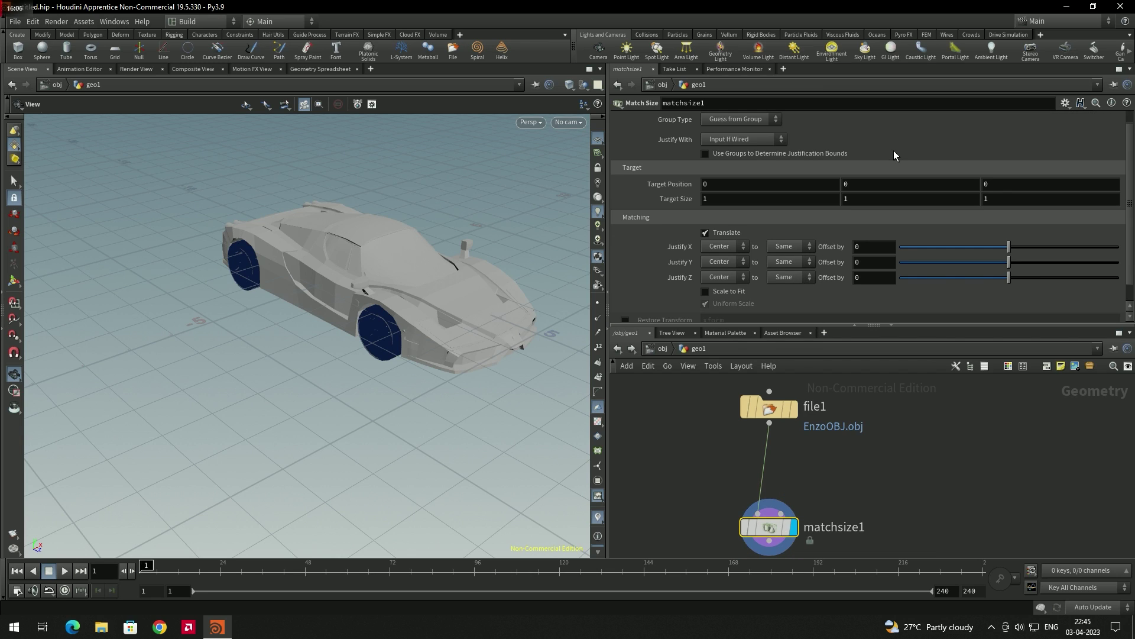
{"action": "left_click", "coordinate": [719, 293]}
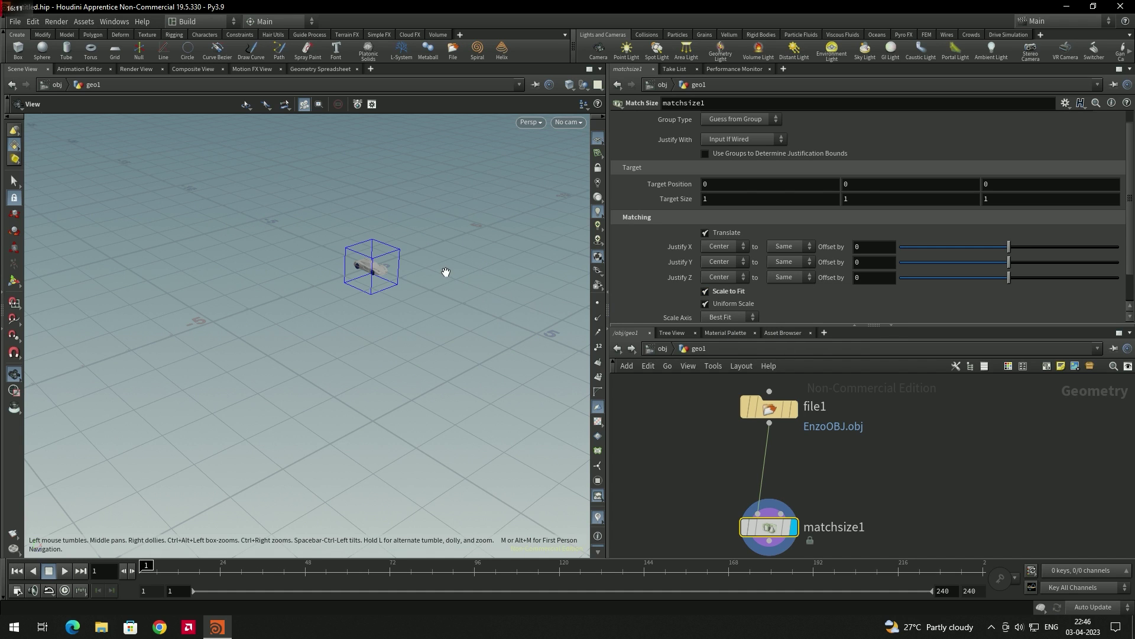
{"action": "scroll", "coordinate": [380, 259], "scroll_direction": "up", "scroll_amount": 4}
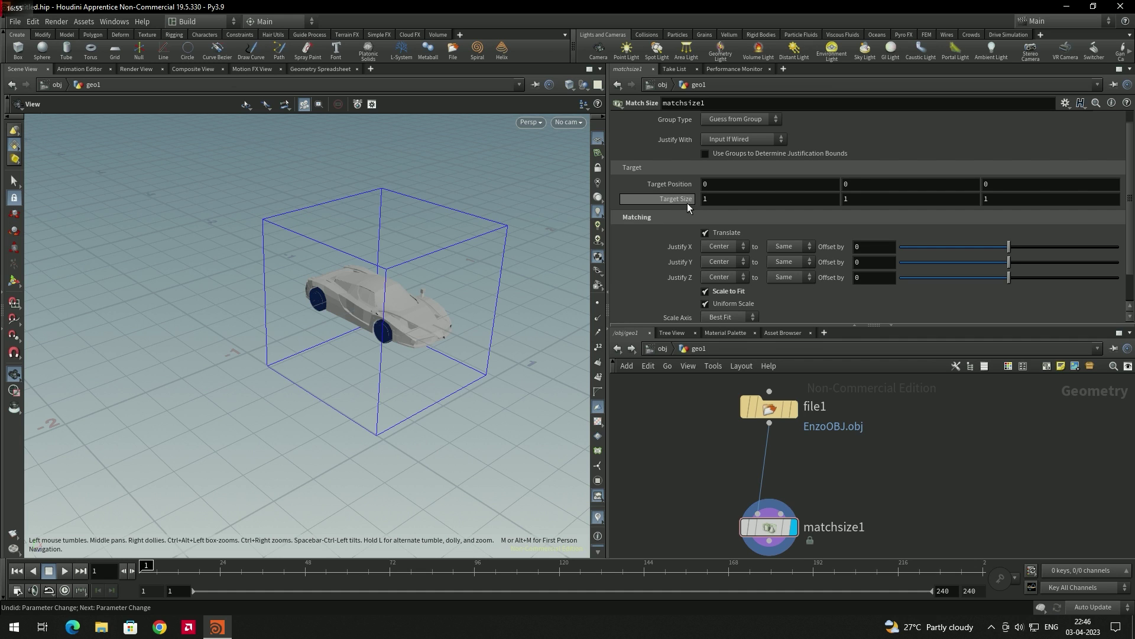
{"action": "middle_click_drag", "start_coordinate": [665, 201], "coordinate": [713, 198]}
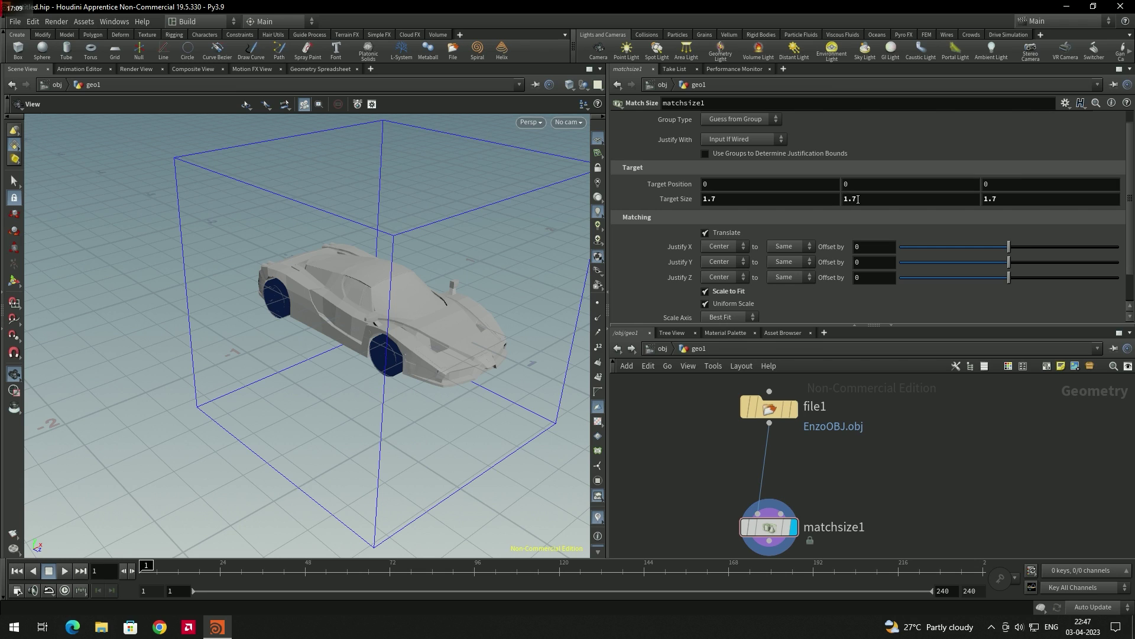
Try a Y Target Position of 0.3 on the matchsize1 node and undo the change.
{"action": "middle_click_drag", "start_coordinate": [857, 181], "coordinate": [883, 181]}
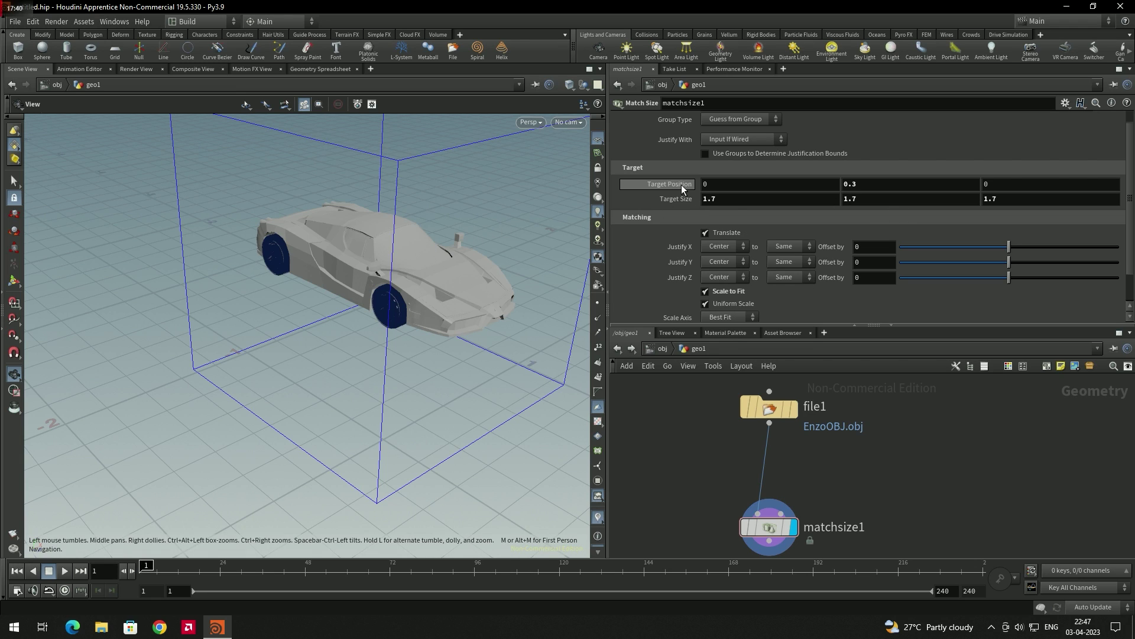
{"action": "key", "text": "ctrl+z"}
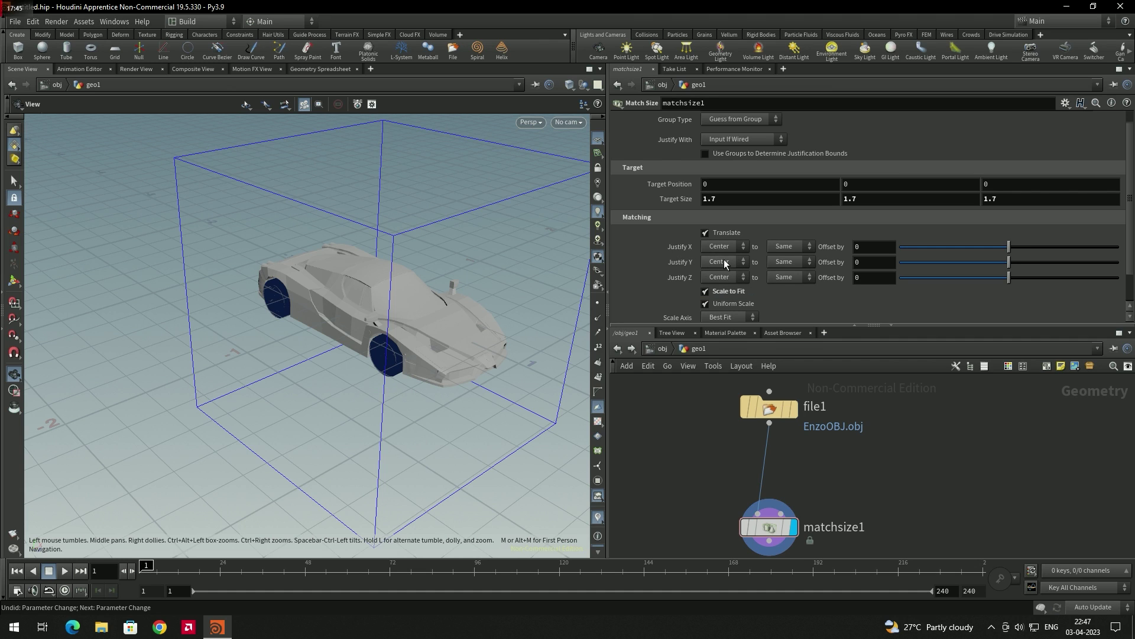
Set Justify Y to Min on the matchsize1 node and check from a low angle how the car's wheels sit on the ground grid.
{"action": "middle_click_drag", "start_coordinate": [350, 366], "coordinate": [292, 361]}
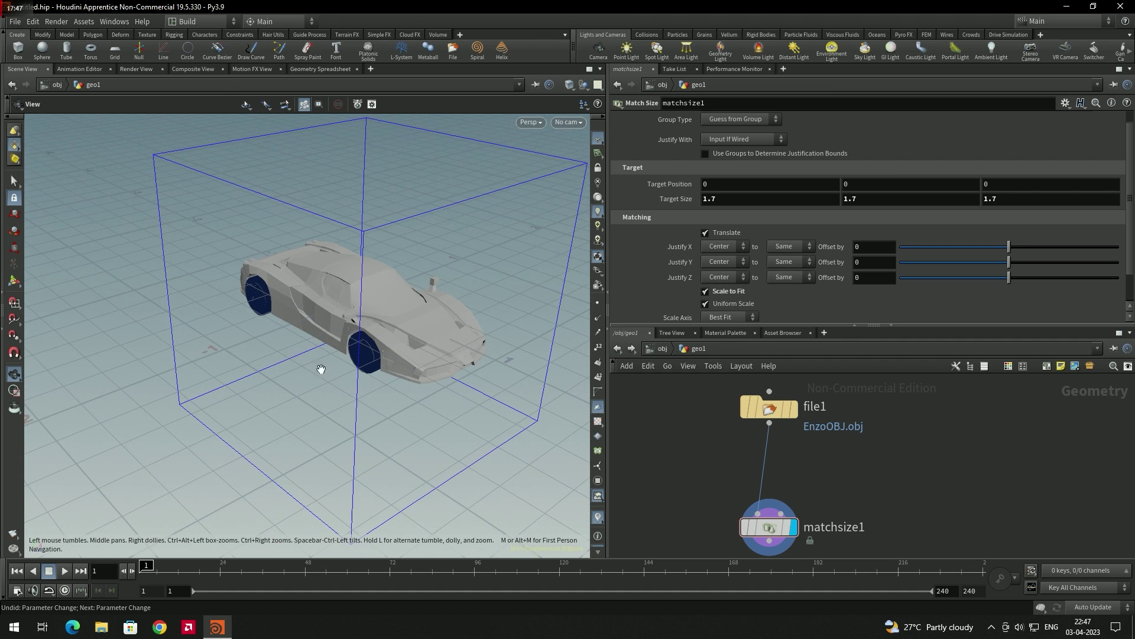
{"action": "mouse_move", "coordinate": [327, 397]}
{"action": "middle_mouse_down"}
{"action": "mouse_move", "coordinate": [368, 379]}
{"action": "mouse_move", "coordinate": [341, 381]}
{"action": "middle_mouse_up"}
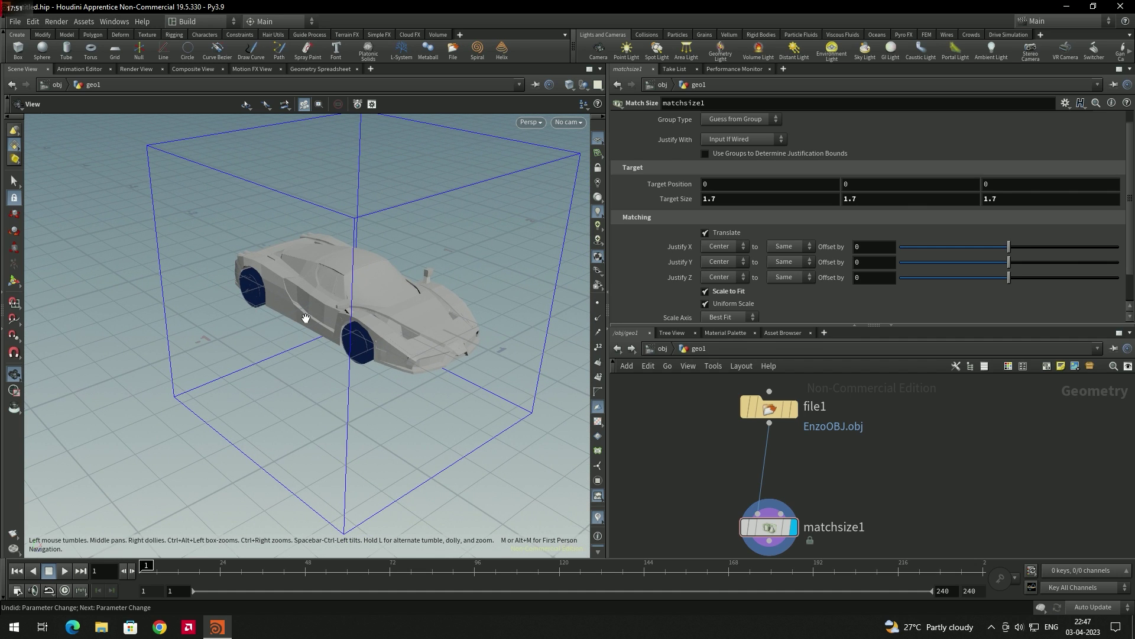
{"action": "left_click_drag", "start_coordinate": [314, 406], "coordinate": [357, 350]}
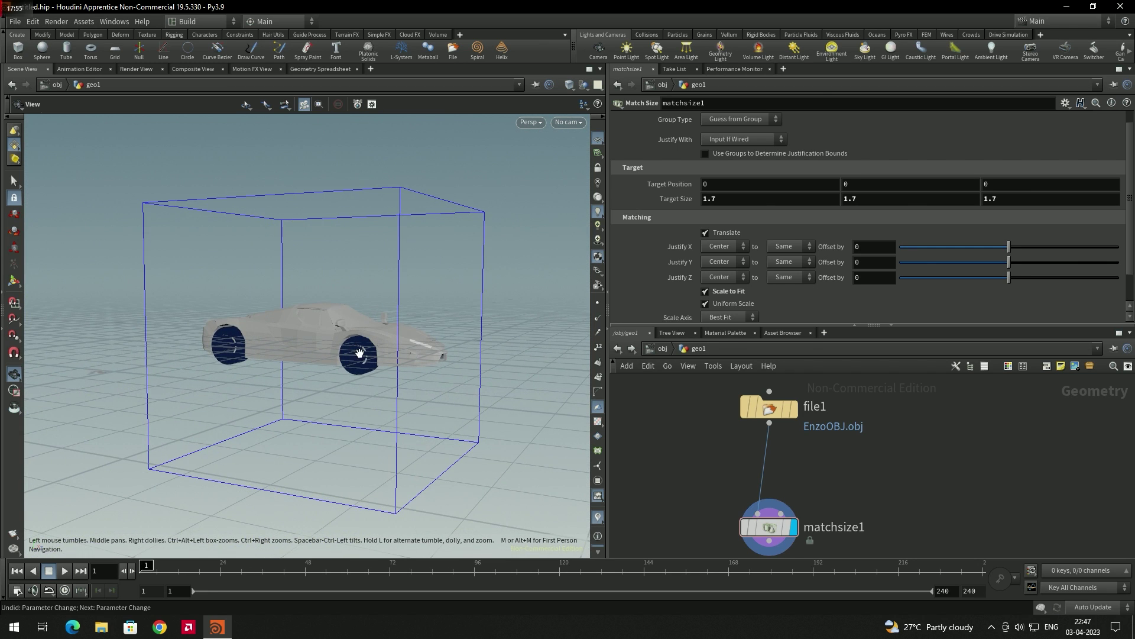
{"action": "mouse_move", "coordinate": [354, 390]}
{"action": "left_mouse_down"}
{"action": "mouse_move", "coordinate": [325, 375]}
{"action": "mouse_move", "coordinate": [360, 366]}
{"action": "mouse_move", "coordinate": [352, 373]}
{"action": "left_mouse_up"}
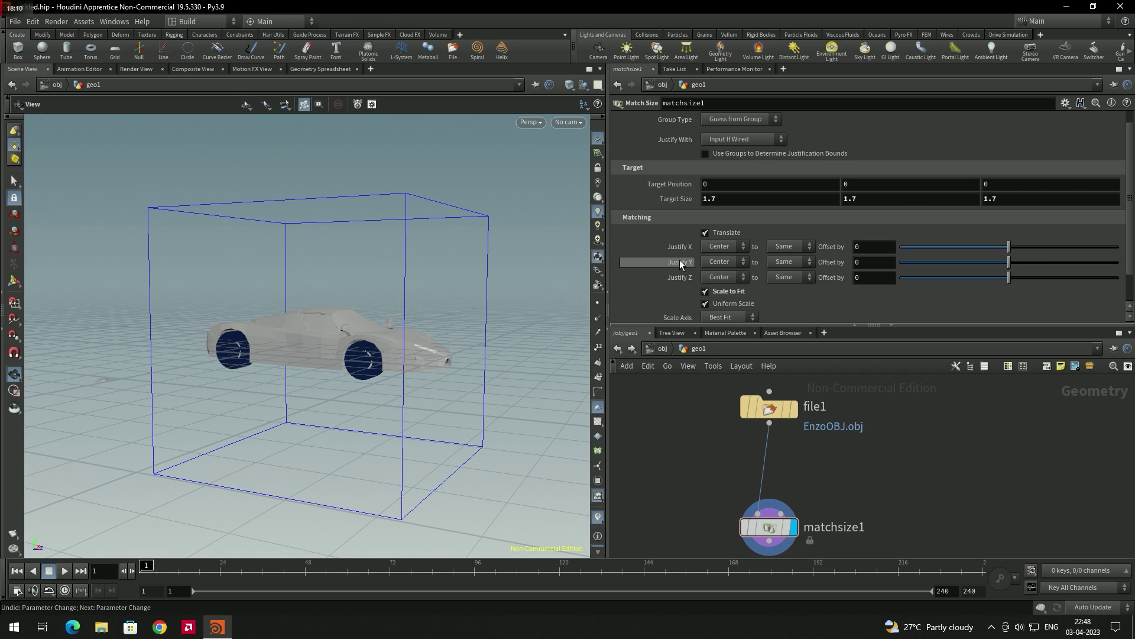
{"action": "left_click", "coordinate": [722, 262]}
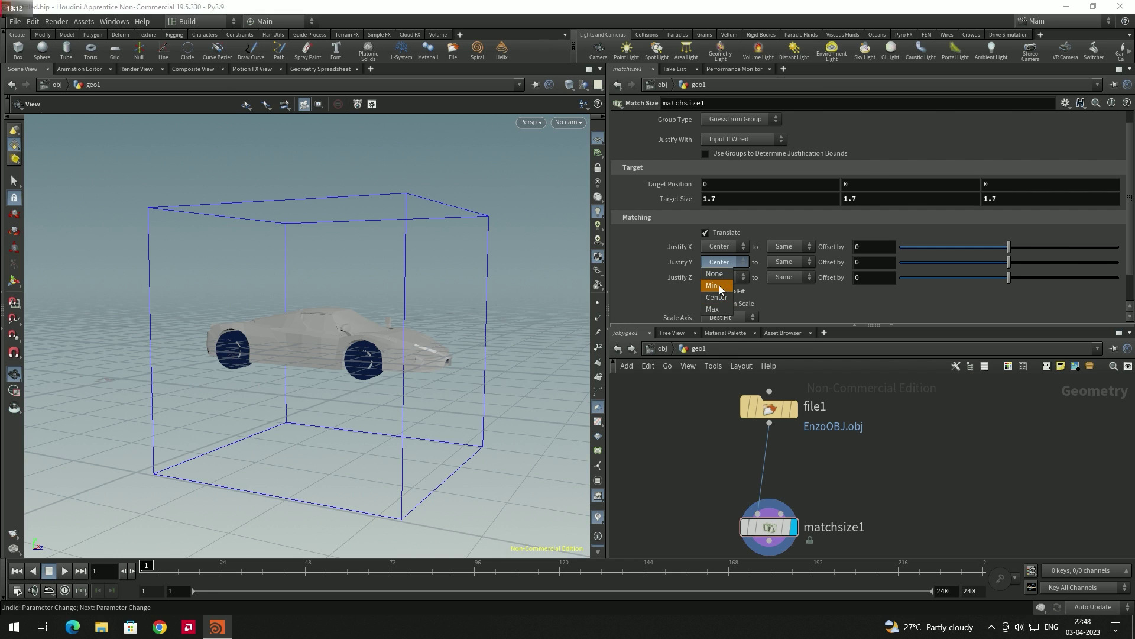
{"action": "left_click", "coordinate": [719, 286]}
{"action": "left_click_drag", "start_coordinate": [397, 329], "coordinate": [391, 300]}
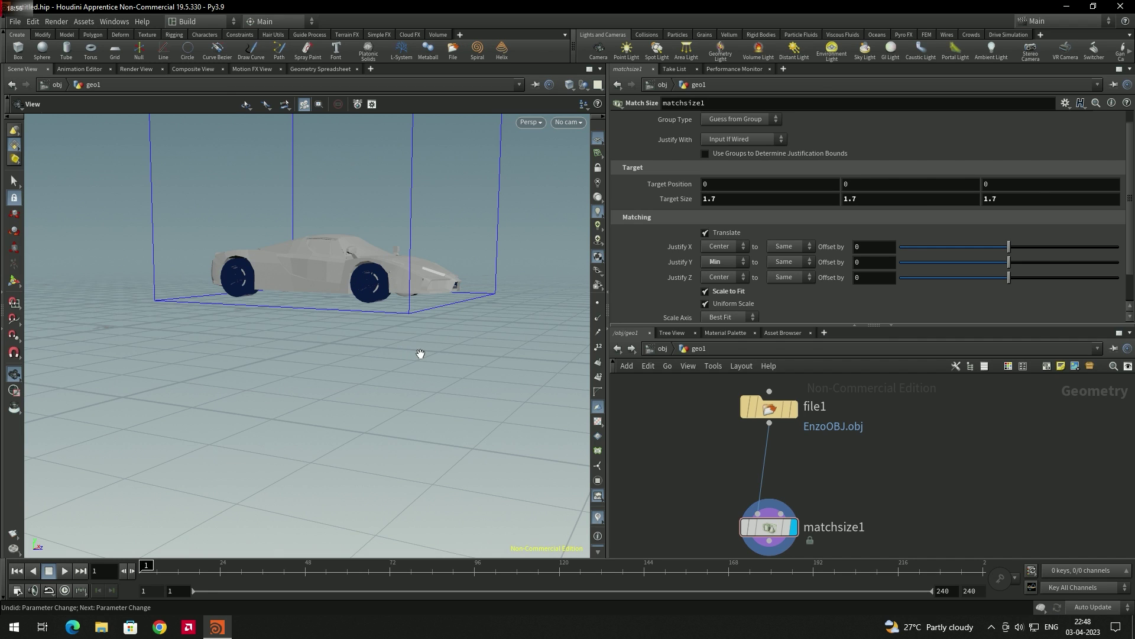
{"action": "middle_click", "coordinate": [440, 309]}
{"action": "middle_click_drag", "start_coordinate": [440, 308], "coordinate": [443, 362]}
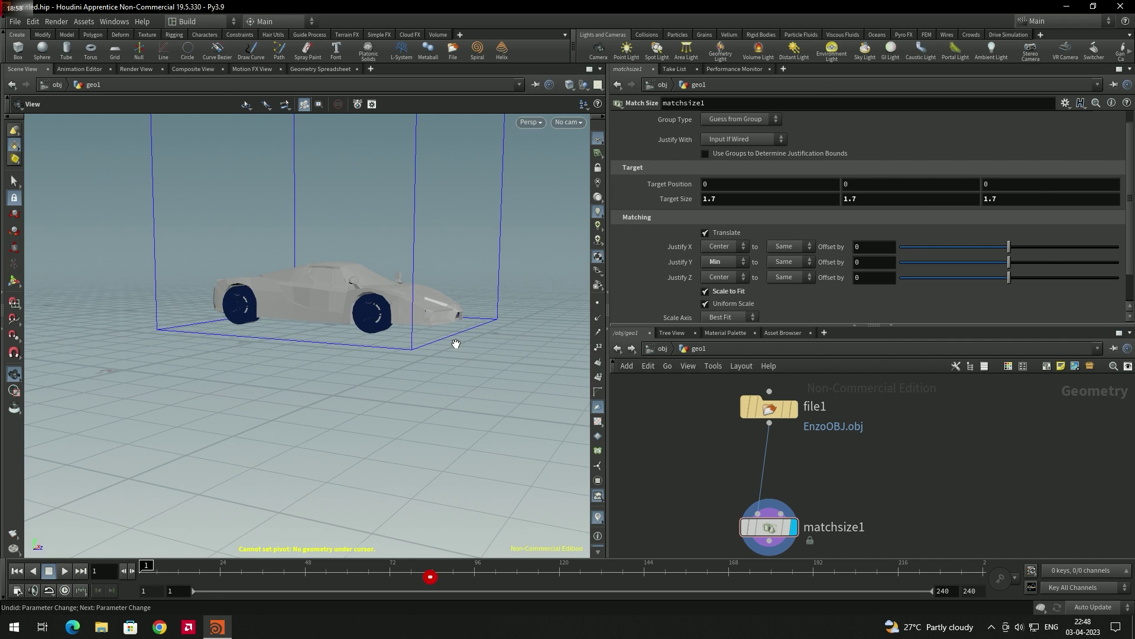
{"action": "left_click_drag", "start_coordinate": [456, 343], "coordinate": [467, 330]}
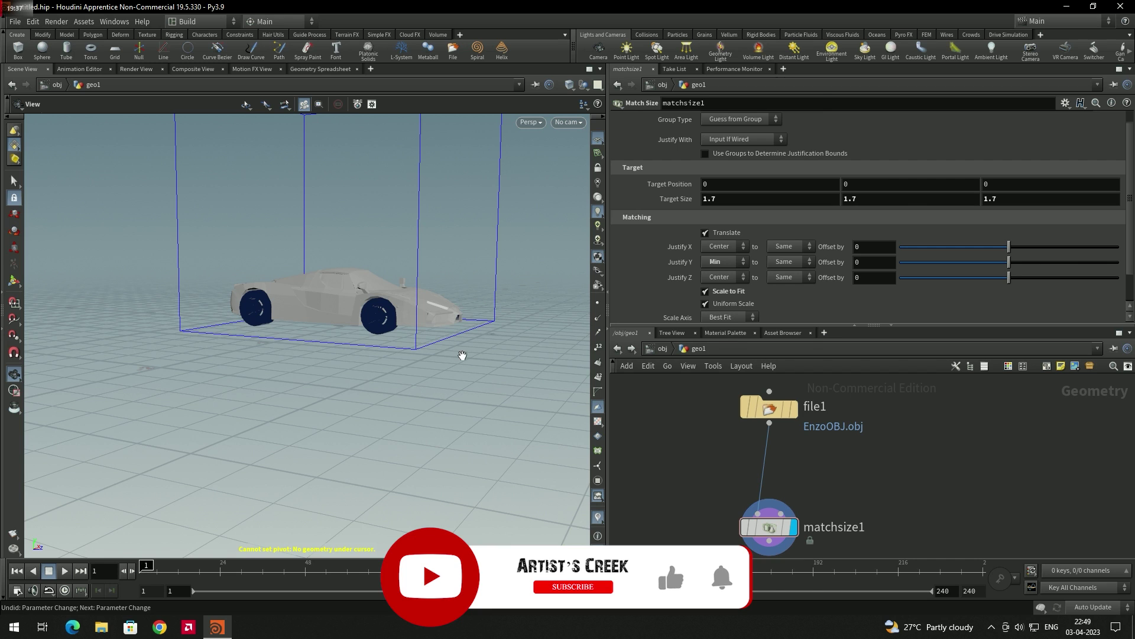